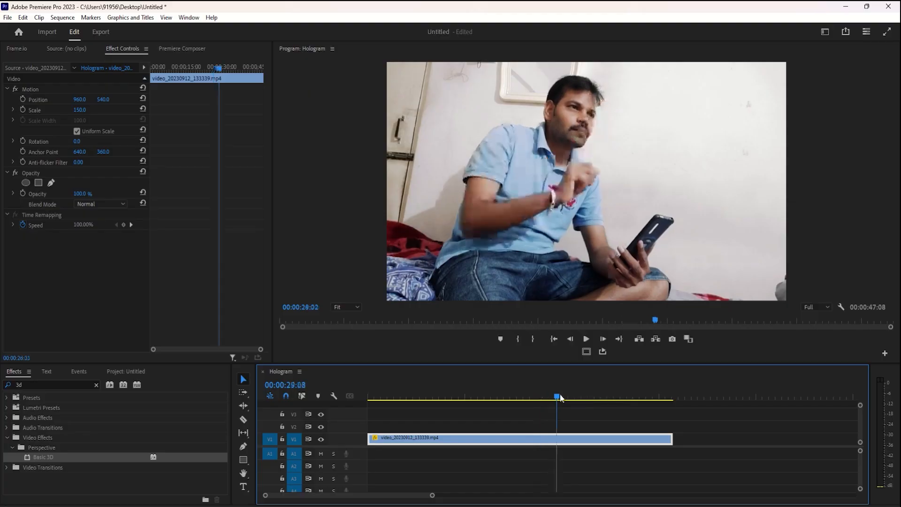
- Place the Screenrecording clip on track V2 near the start of the Hologram sequence and delete its audio
drag(558, 402, 365, 404)
key(backslash)
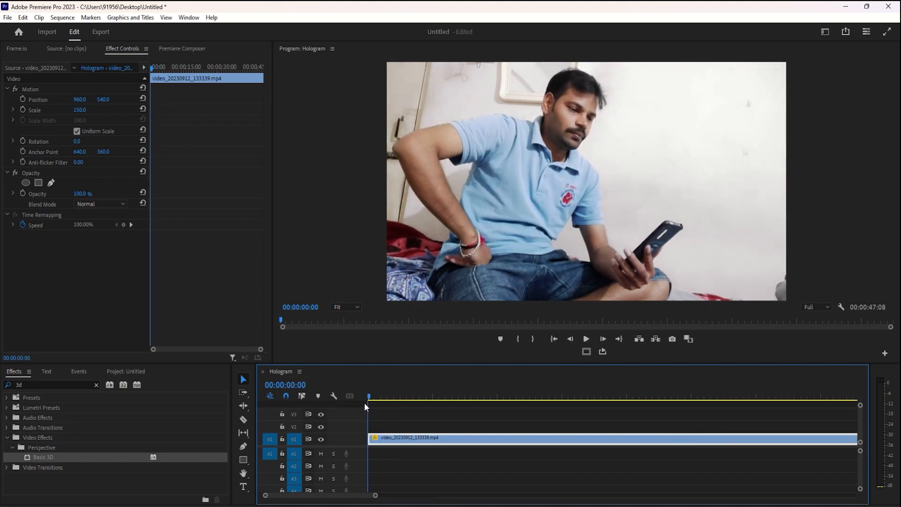
click(452, 407)
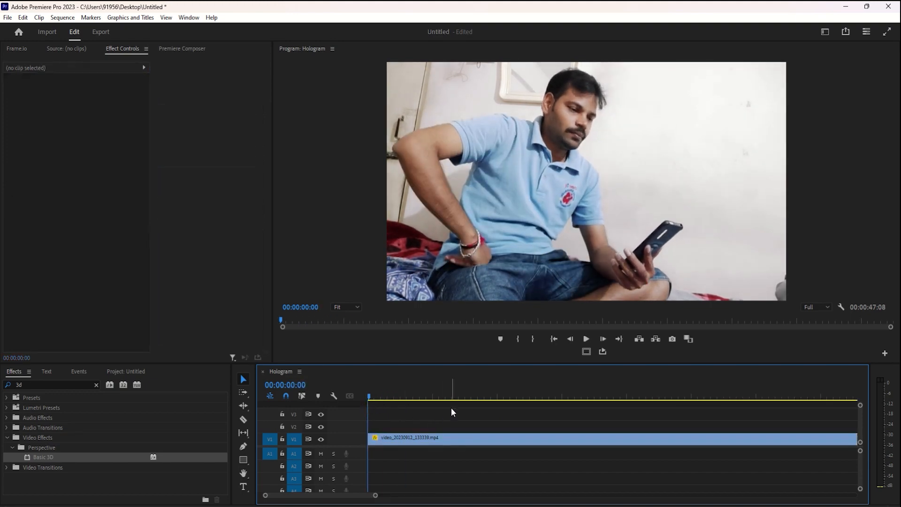
click(126, 370)
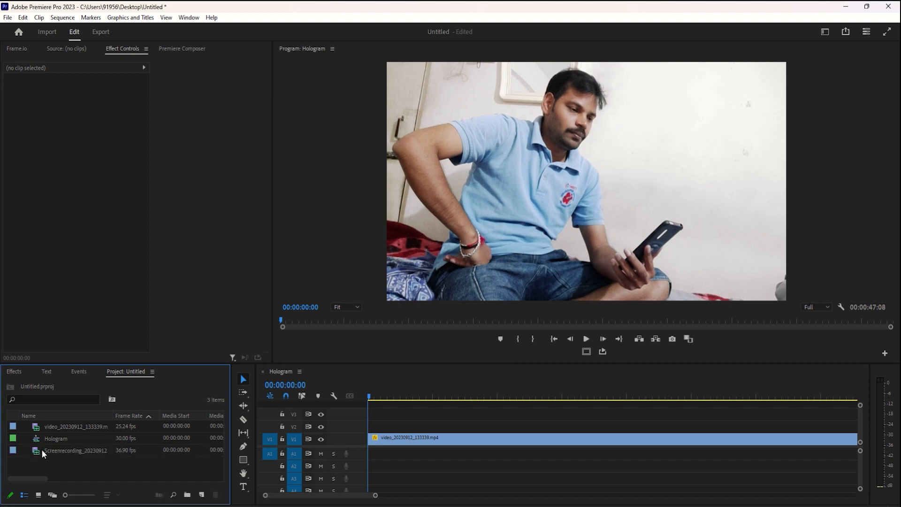
drag(42, 450, 387, 434)
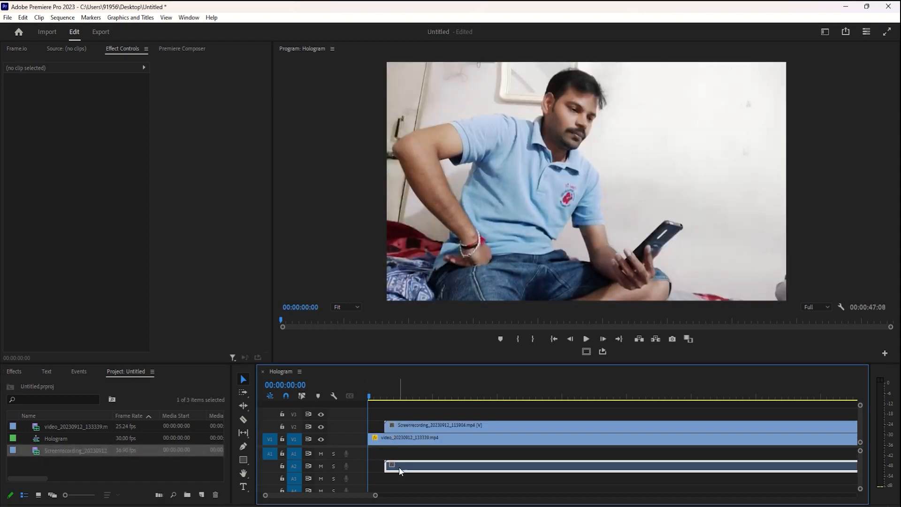
key(Delete)
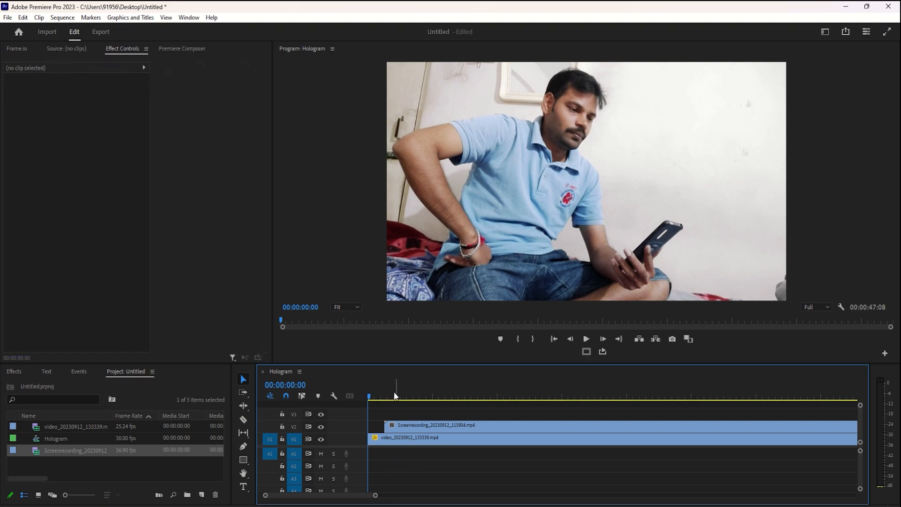
- Set the scale of the Screenrecording clip on V2 to 70
drag(394, 396, 464, 399)
key(equal)
key(equal)
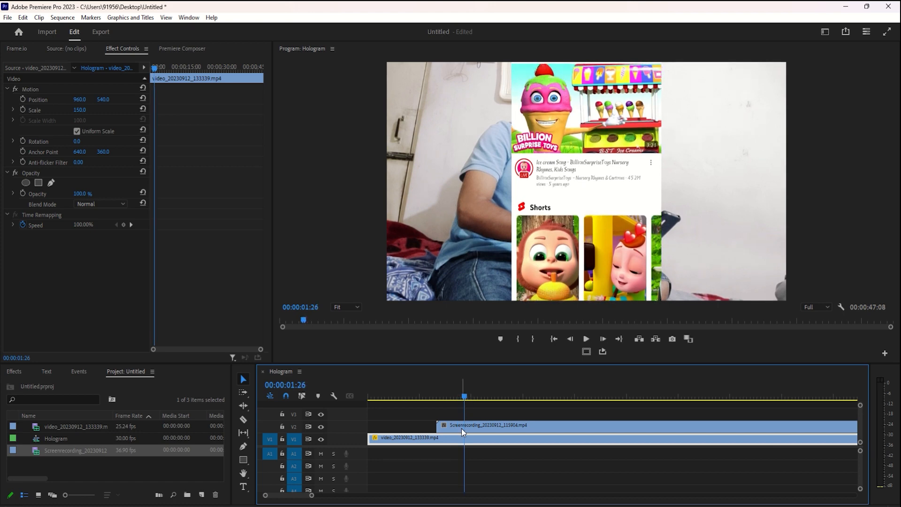
click(461, 426)
click(80, 110)
text(70)
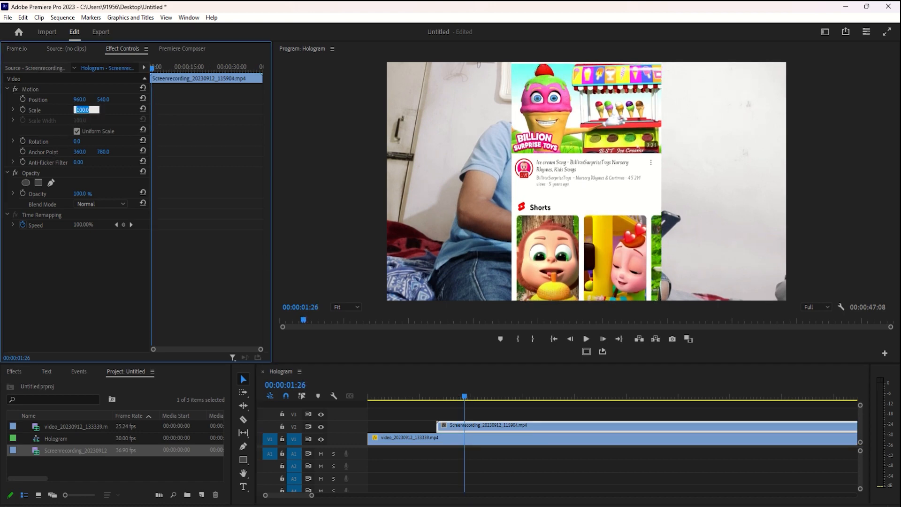
key(Return)
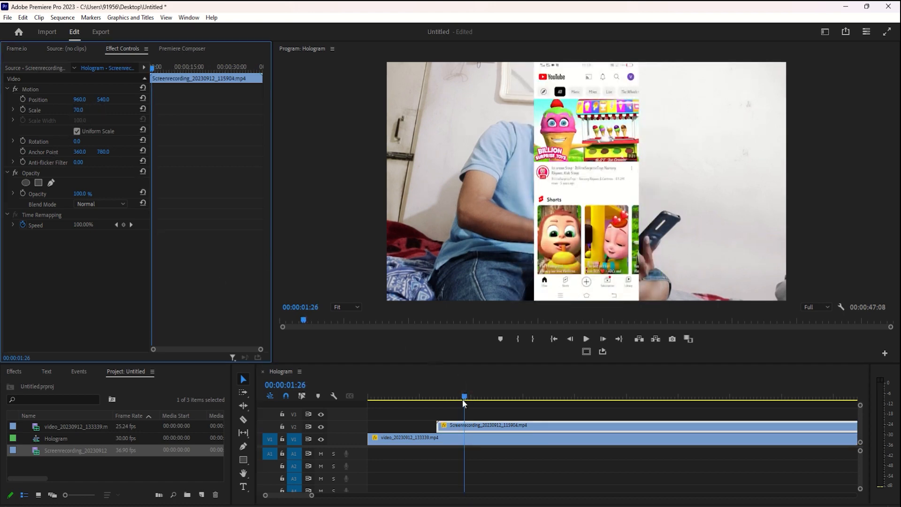
- Cut the Screenrecording clip at 00:00:02:02 and delete the part before the cut
drag(463, 399, 474, 397)
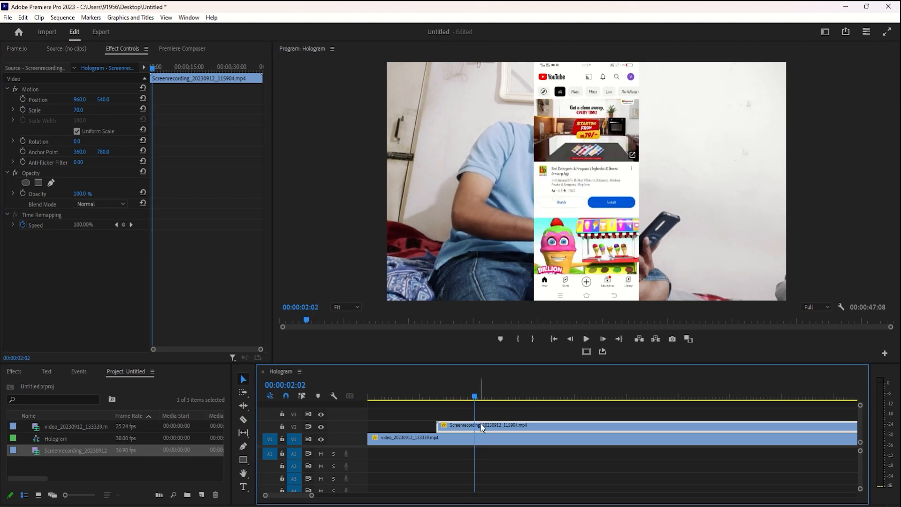
key(ctrl+k)
key(Delete)
click(490, 424)
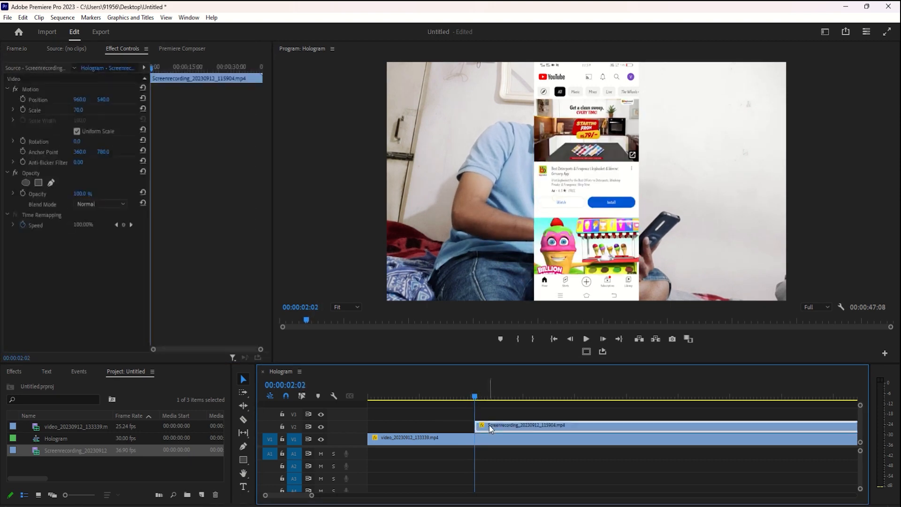
- Find the Crop effect and apply it to the Screenrecording clip on V2
click(49, 399)
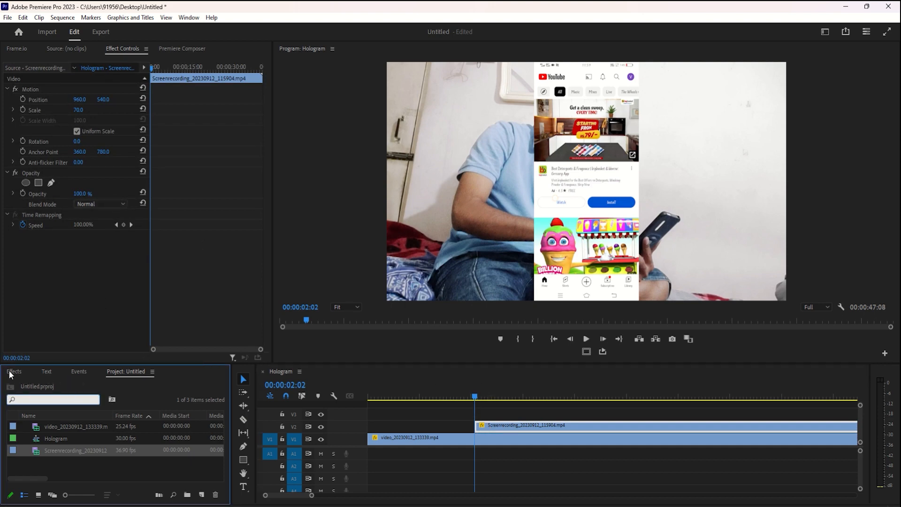
click(11, 374)
click(36, 385)
text(cr)
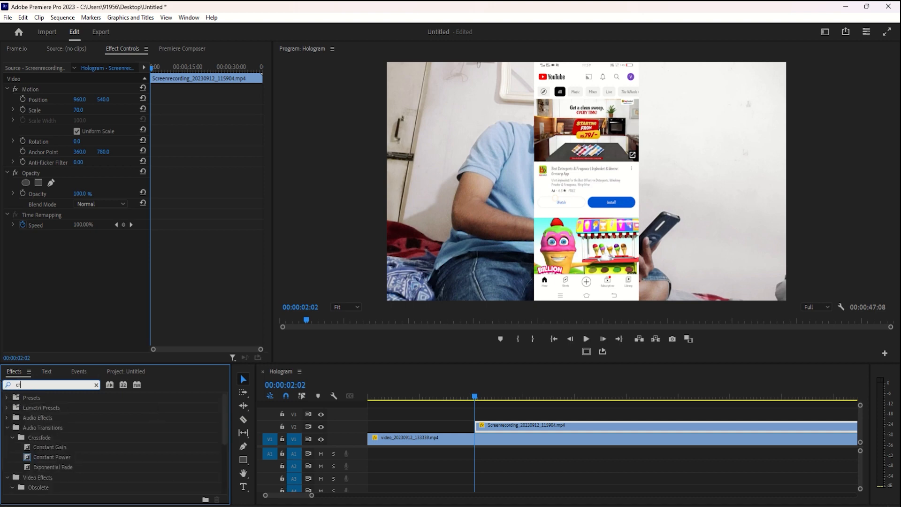
text(op)
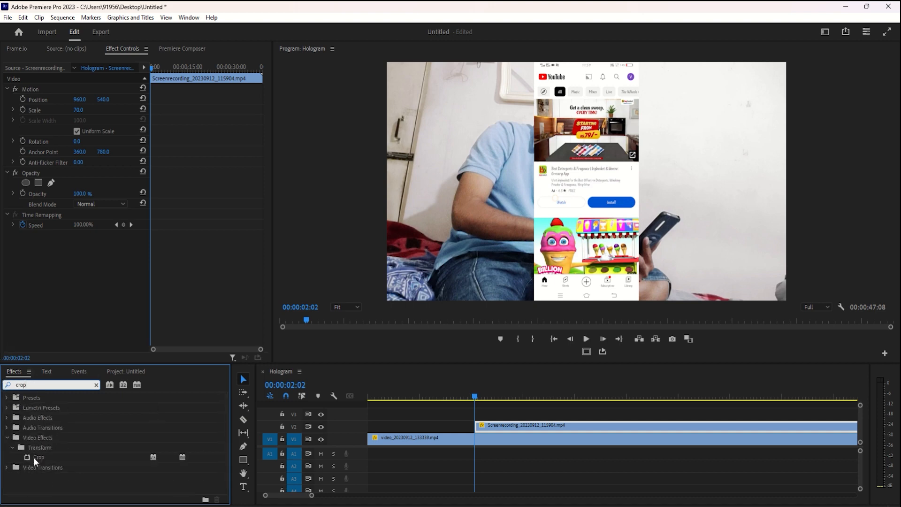
drag(35, 461, 514, 429)
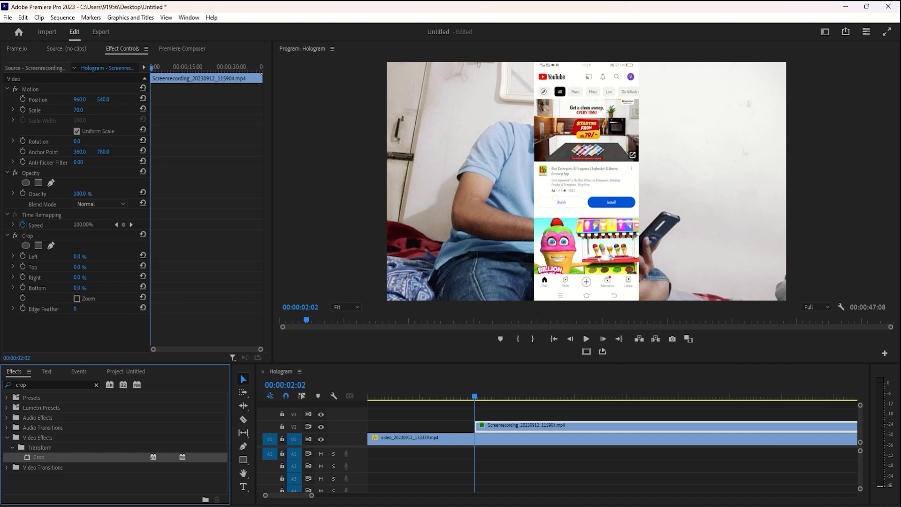
- Crop the Screenrecording clip by 4% at its bottom edge and 3% at its top edge
click(86, 286)
key(Return)
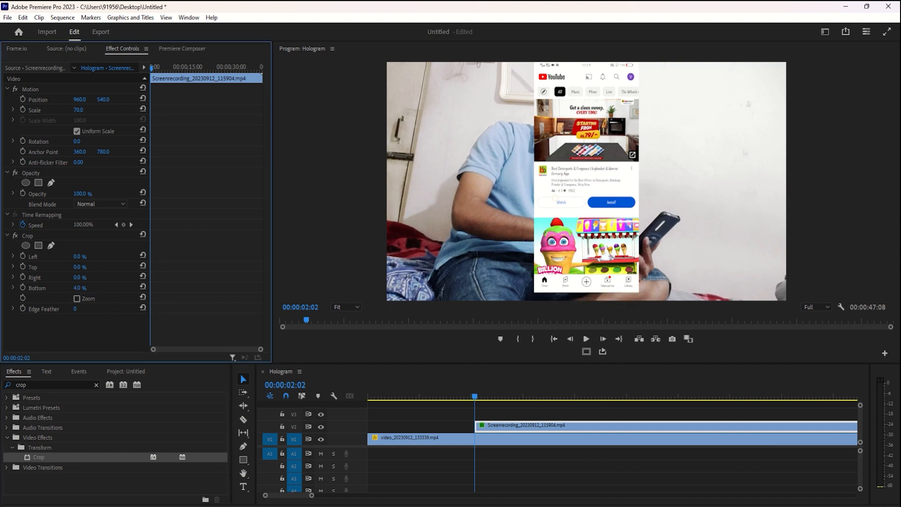
click(87, 266)
text(2)
key(Return)
click(86, 264)
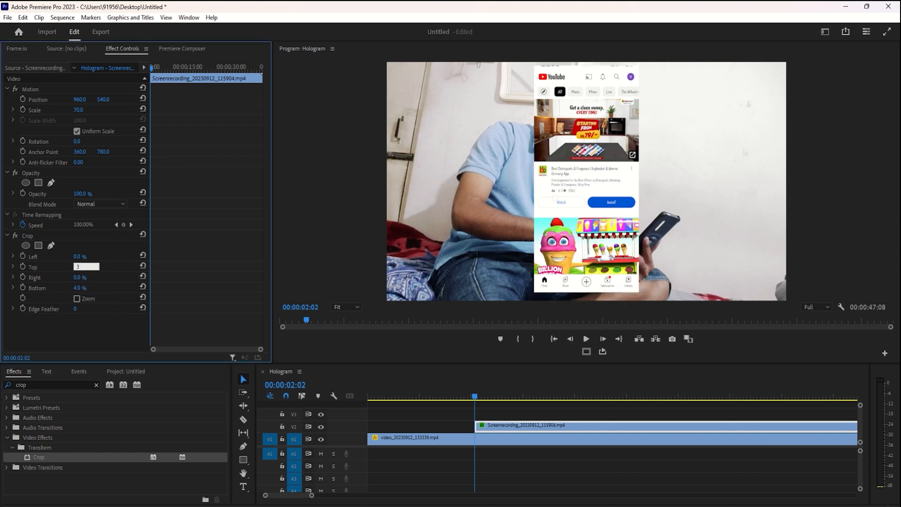
key(Return)
key(shift+3)
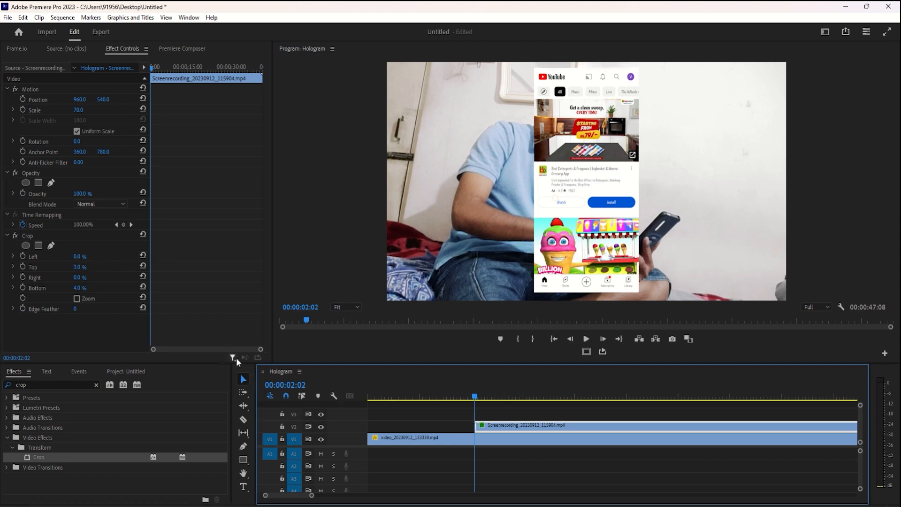
- Apply the Basic 3D effect to the Screenrecording clip and set its swivel to 140°
click(45, 385)
text(3)
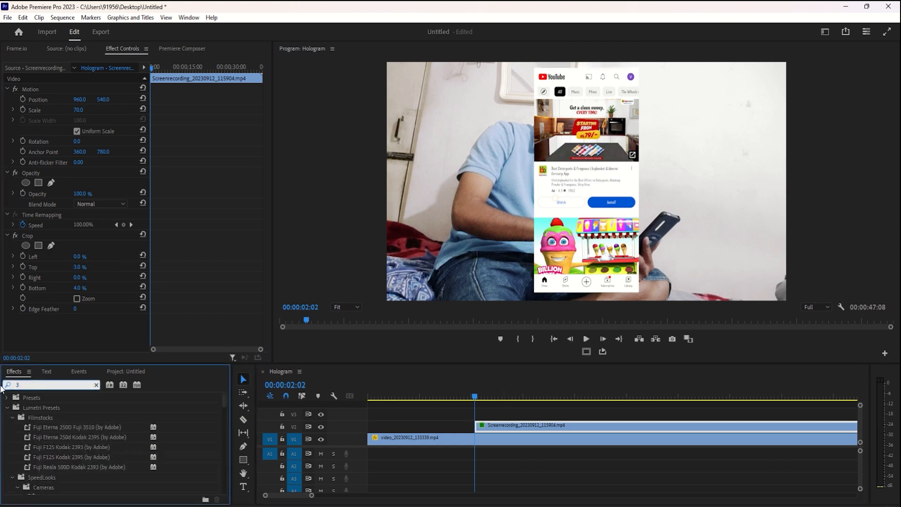
text(d)
drag(38, 458, 514, 425)
scroll(202, 206, down, 3)
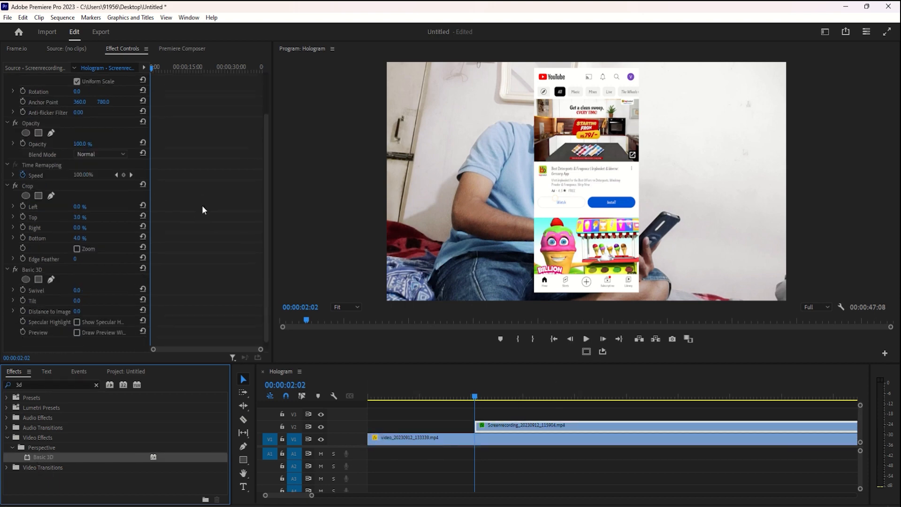
click(77, 283)
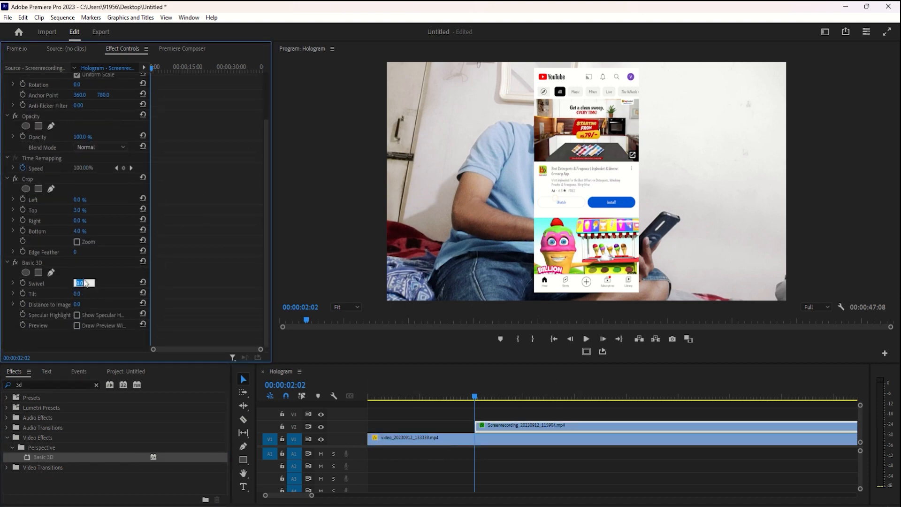
text(140)
key(Return)
- Scale the Screenrecording clip to 40 and position it at about 1279, 380, directly above the phone in the man's hand
key(space)
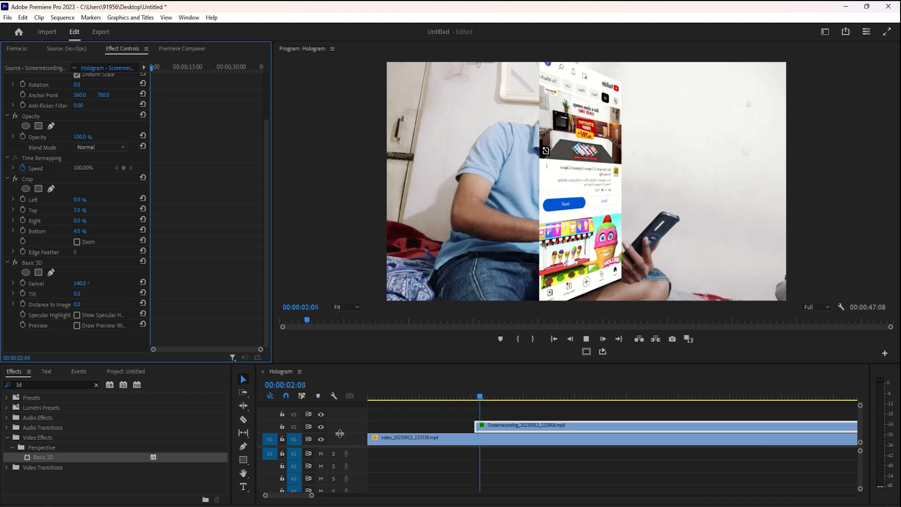
click(508, 431)
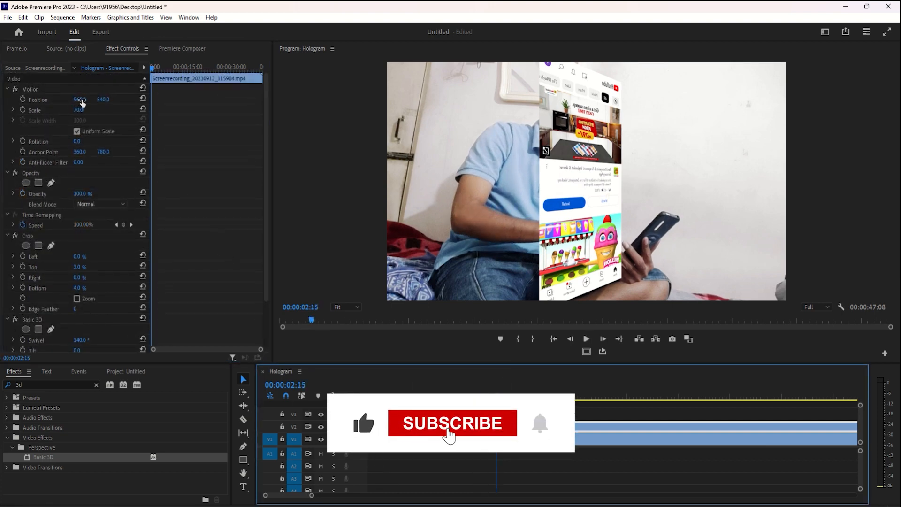
drag(81, 100, 66, 111)
drag(81, 99, 41, 100)
click(86, 109)
text(40)
key(Return)
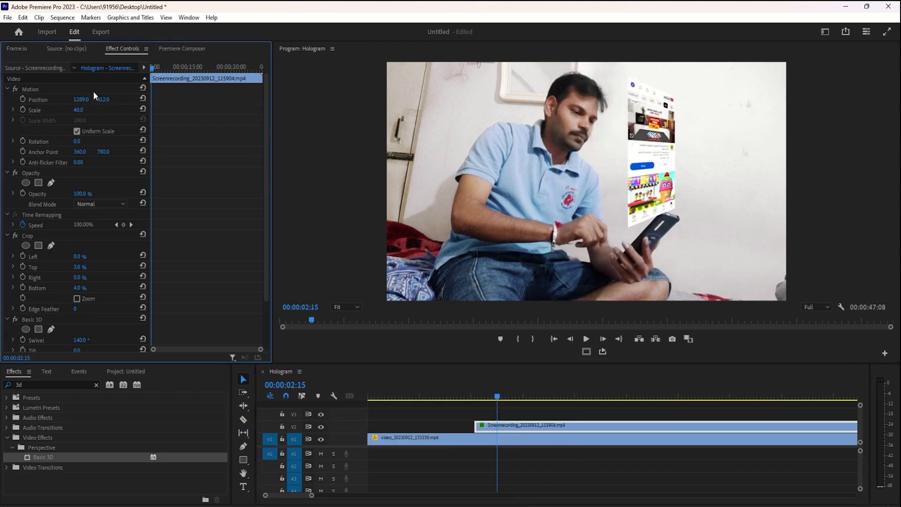
drag(558, 397, 680, 398)
mouse_move(80, 99)
mouse_down()
mouse_move(95, 100)
mouse_move(83, 100)
mouse_up()
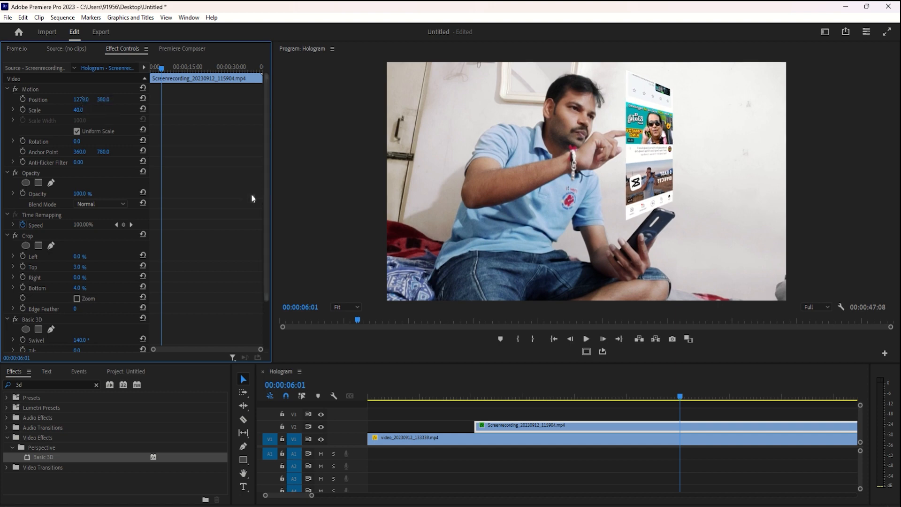
- Find the Color Balance (RGB) effect and apply it to the Screenrecording clip on V2
scroll(206, 188, down, 3)
double_click(35, 383)
text(rgb)
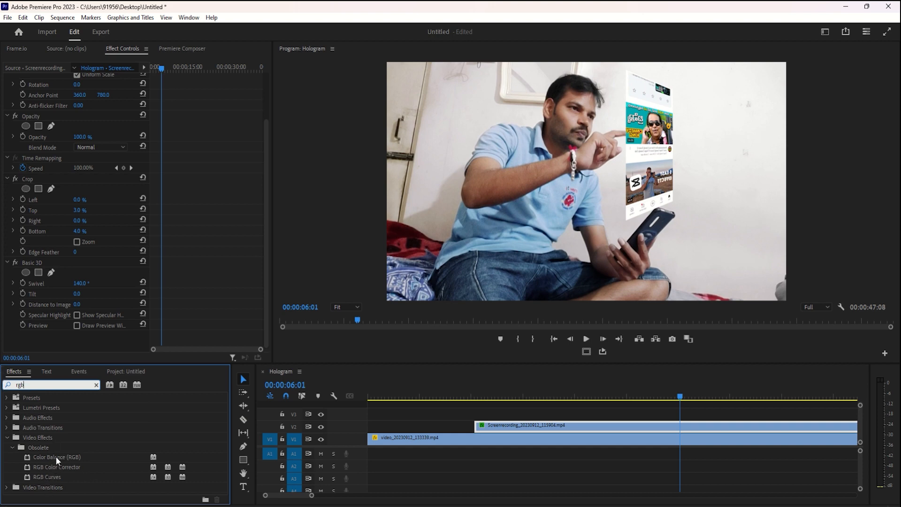
drag(57, 458, 712, 427)
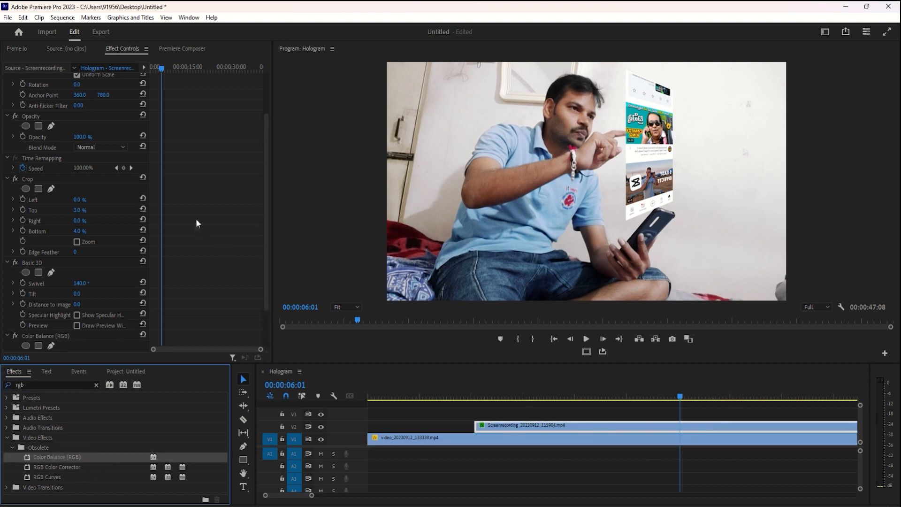
scroll(196, 222, down, 3)
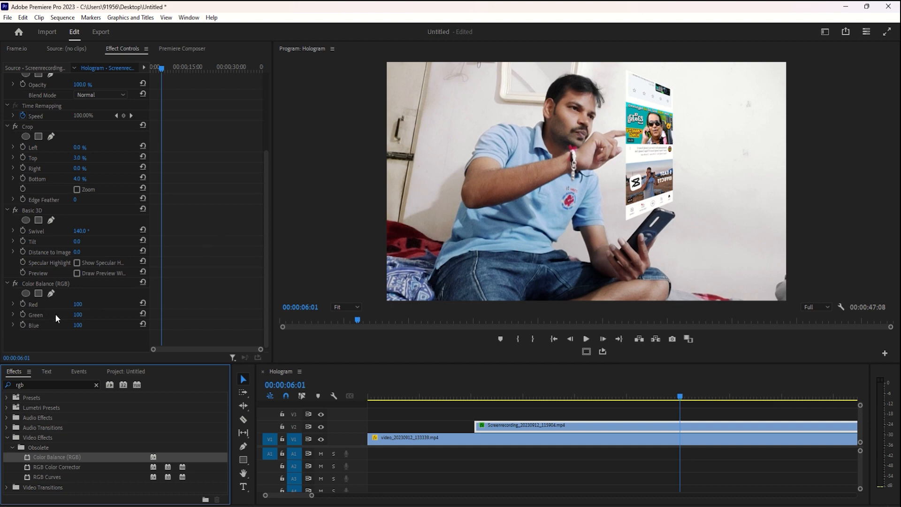
- Tint the Screenrecording clip blue by setting Color Balance red to 10 and blue to 200
click(87, 303)
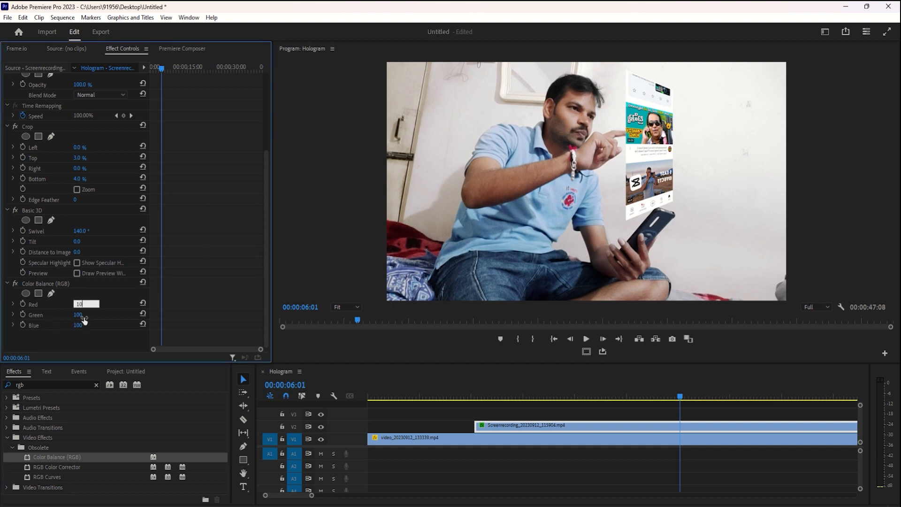
text(10)
click(86, 323)
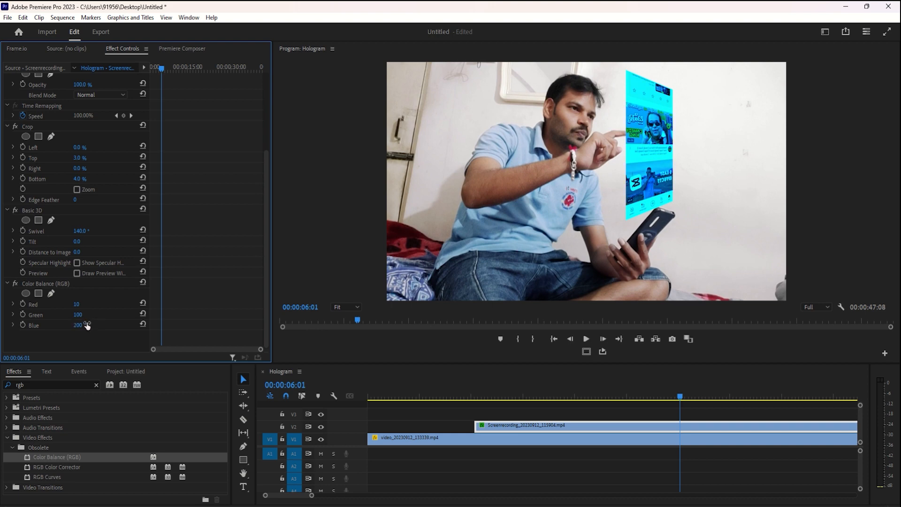
text(108)
key(Return)
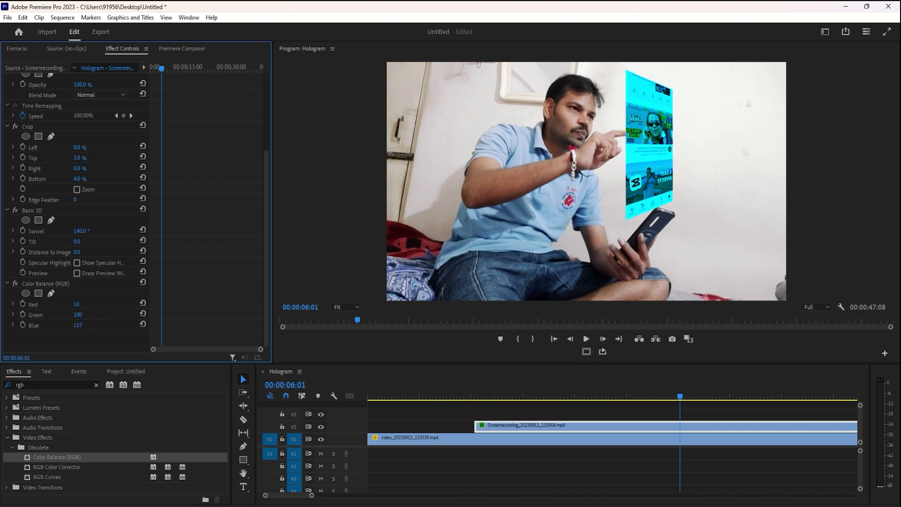
drag(78, 325, 97, 325)
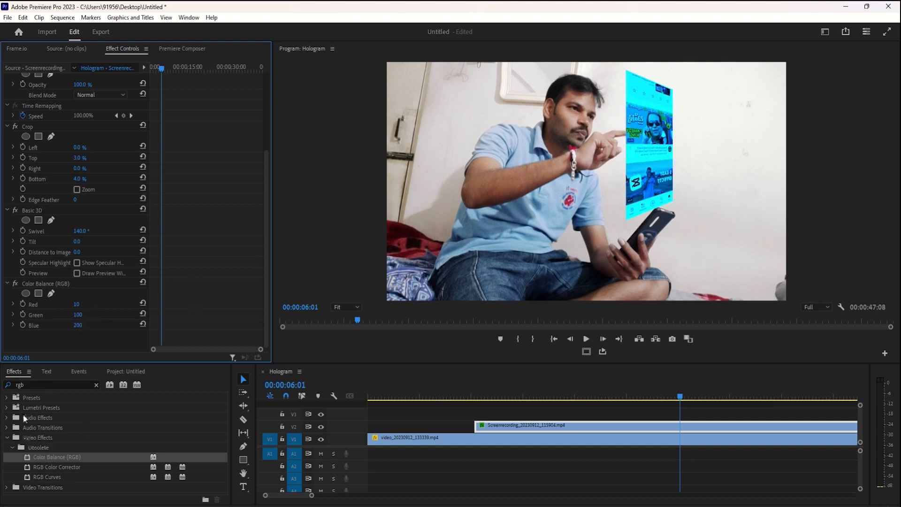
- Apply the Wave Warp effect to the Screenrecording clip and set its wave type to Square
double_click(33, 384)
text(warp)
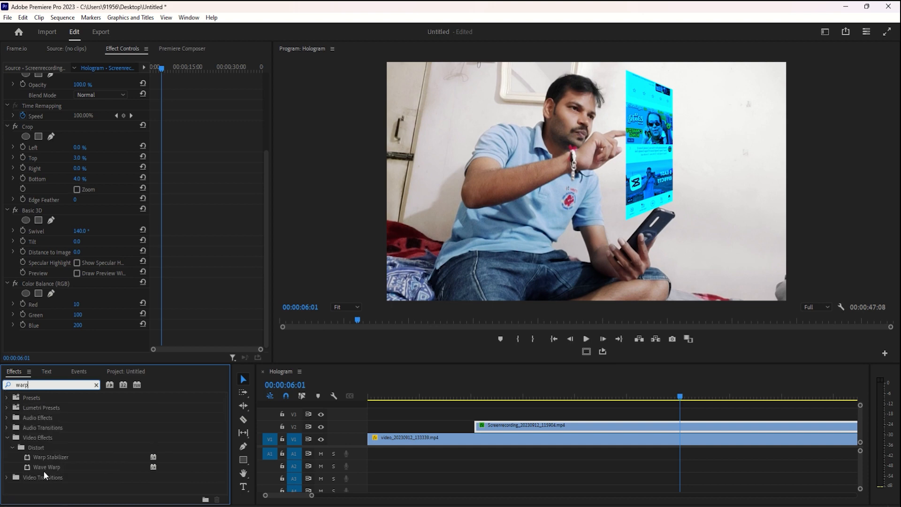
mouse_move(43, 467)
mouse_down()
mouse_move(115, 469)
mouse_move(479, 427)
mouse_move(543, 430)
mouse_up()
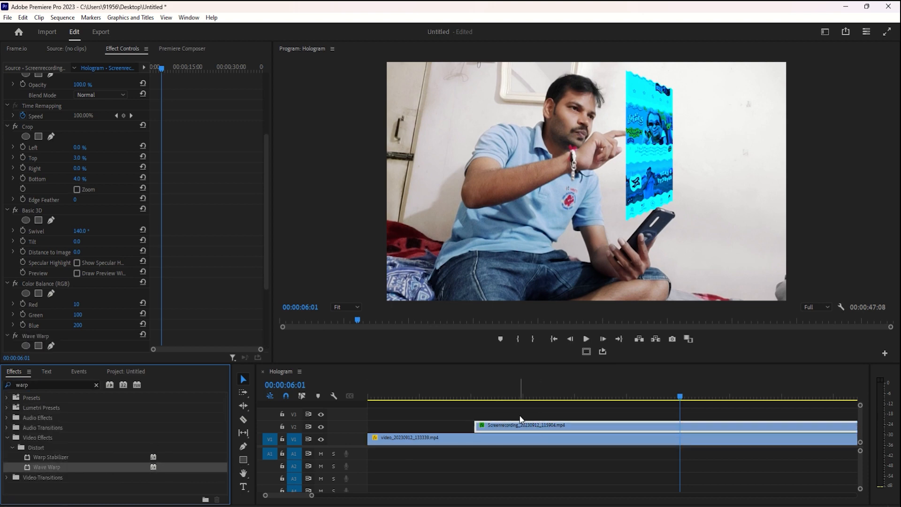
scroll(230, 255, down, 5)
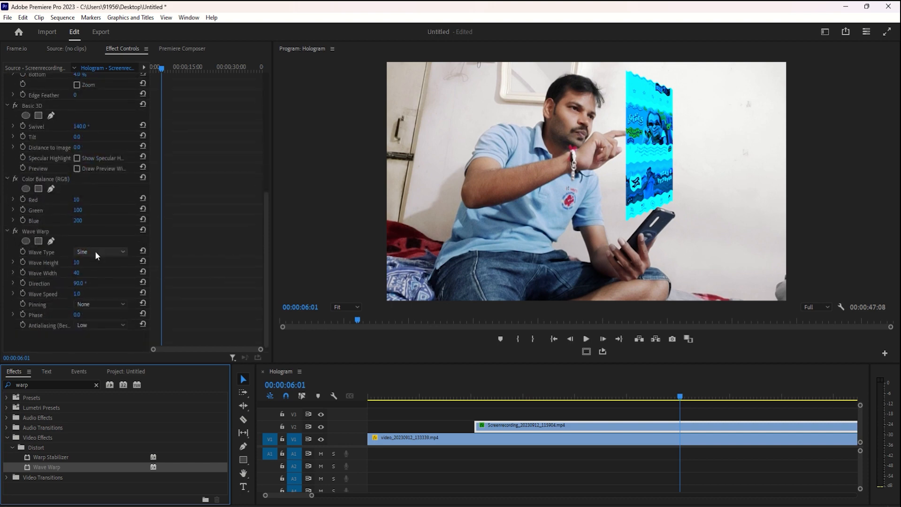
click(97, 275)
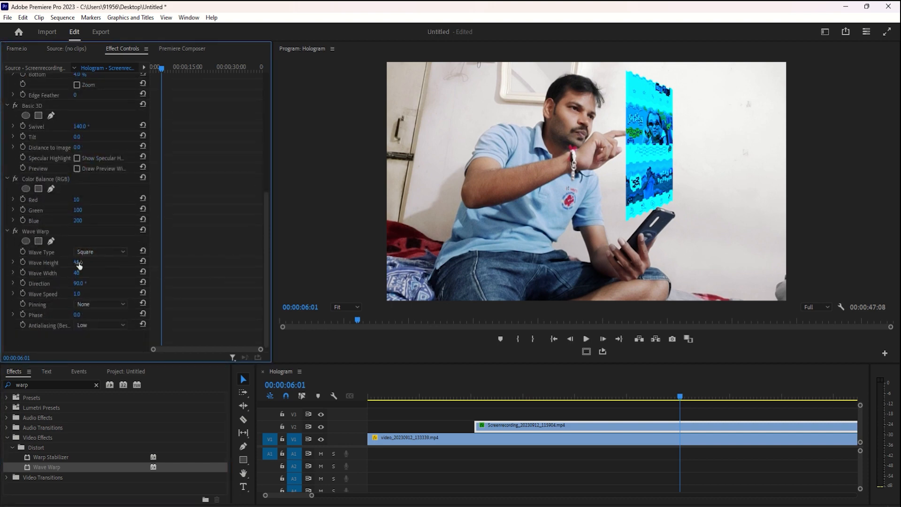
- Set the Wave Warp's wave height to 2, wave width to 4 and direction to 180°
click(78, 263)
key(Tab)
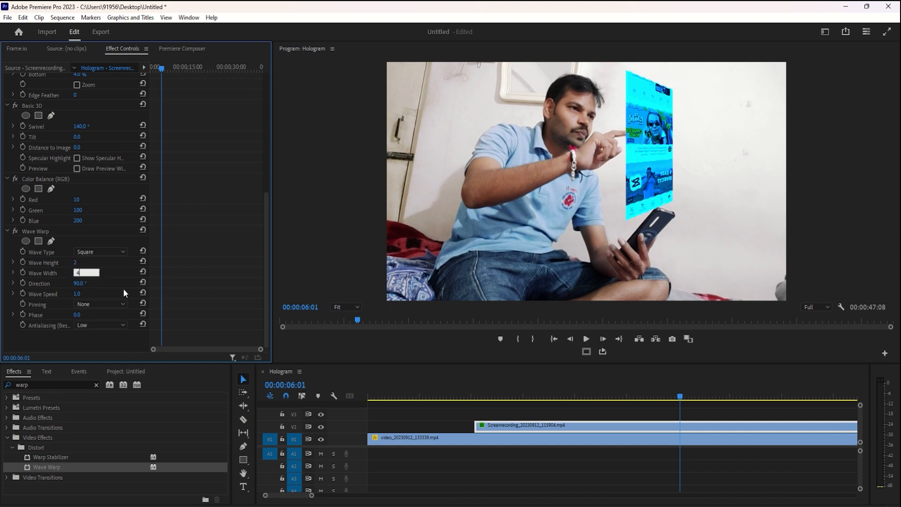
text(4)
click(84, 282)
key(Return)
- Play back the hologram effect in the sequence, including in an enlarged Program monitor, and examine how the phone screen looks above the phone
key(space)
click(470, 397)
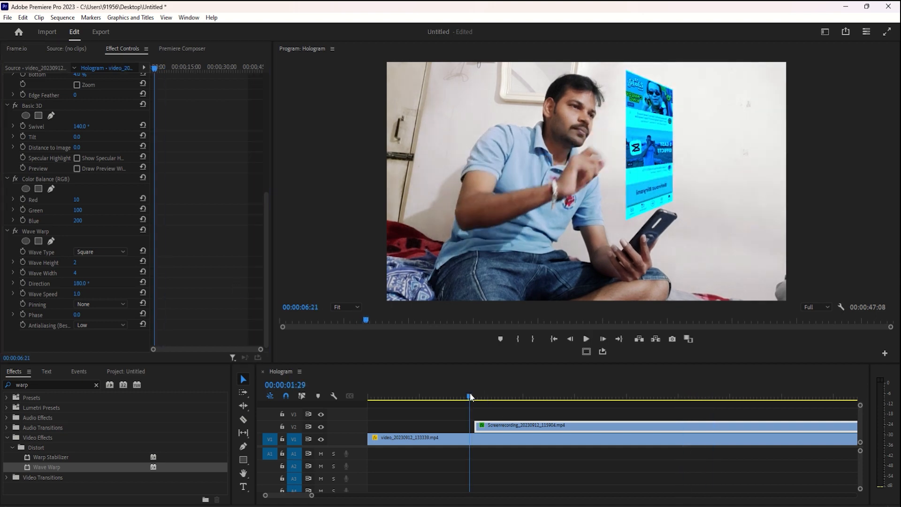
drag(470, 397, 594, 390)
key(space)
key(space)
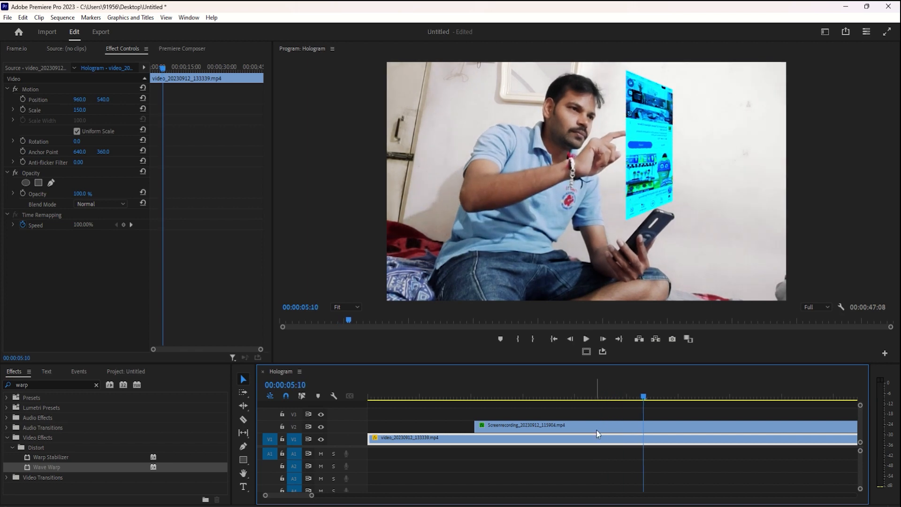
click(598, 427)
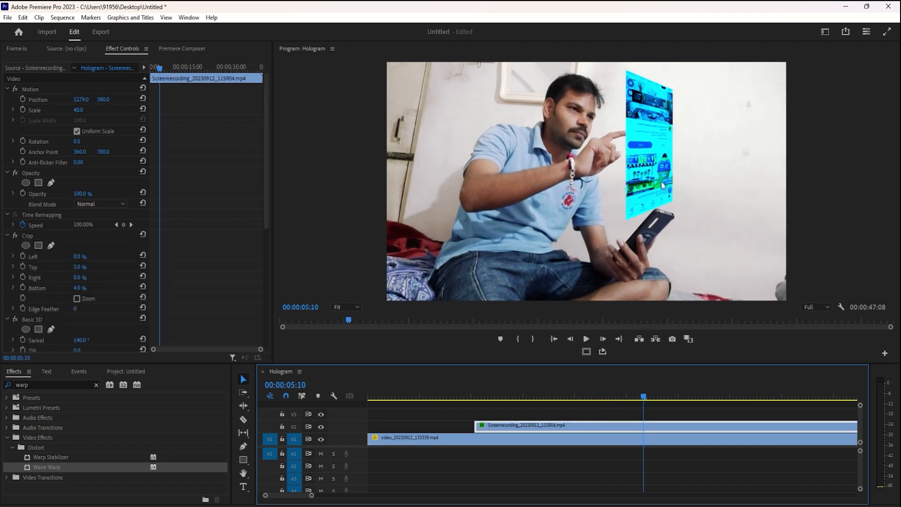
key(grave)
key(space)
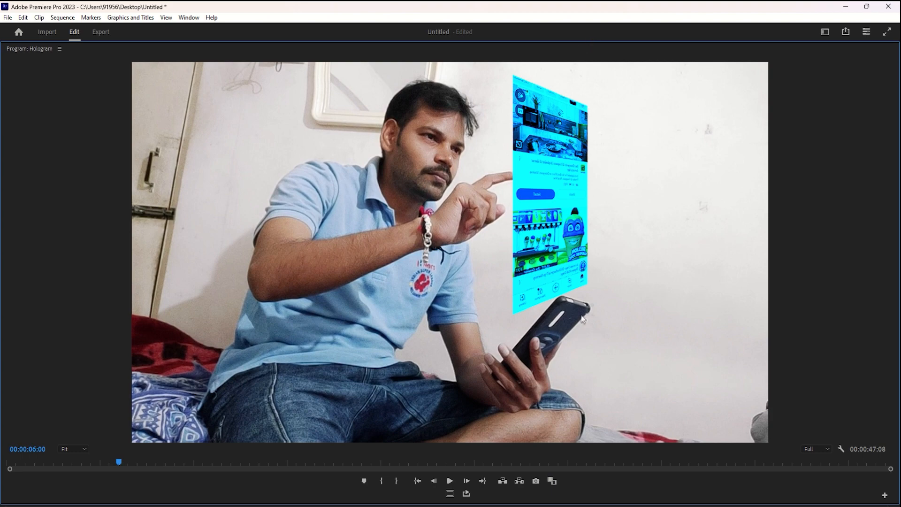
key(grave)
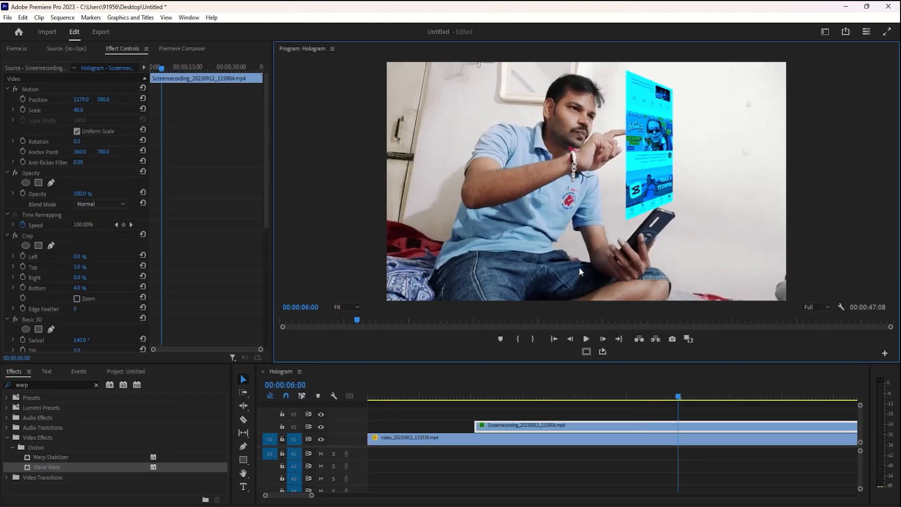
- Split the Screenrecording clip on V2 at 00:00:05:01 and shift the second part later in time, leaving a gap
drag(484, 394, 539, 400)
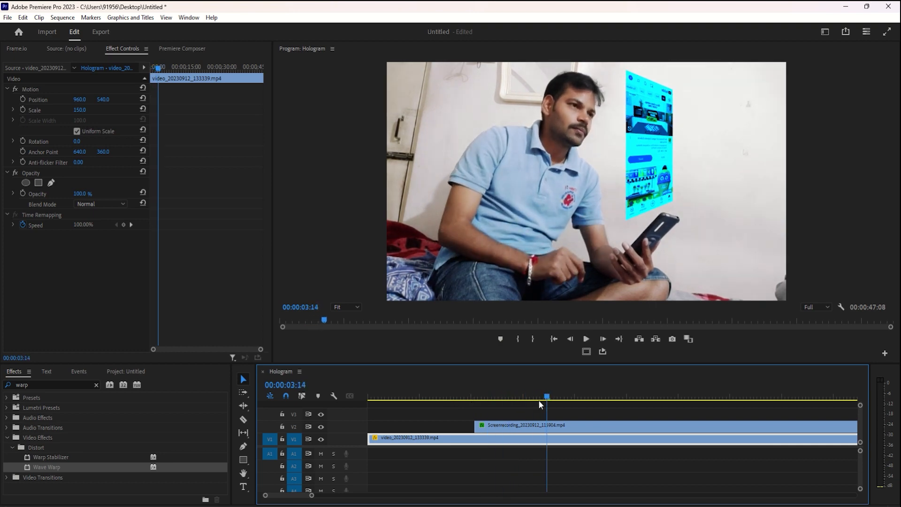
key(minus)
key(minus)
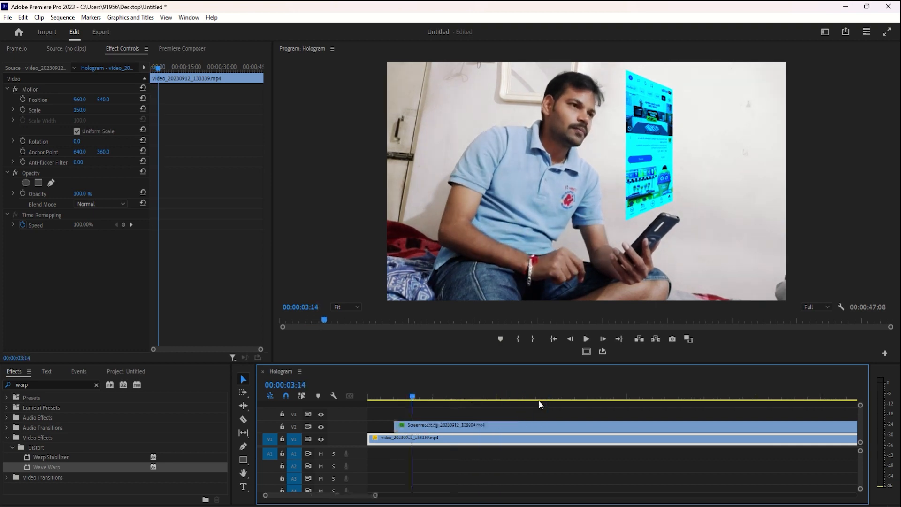
key(equal)
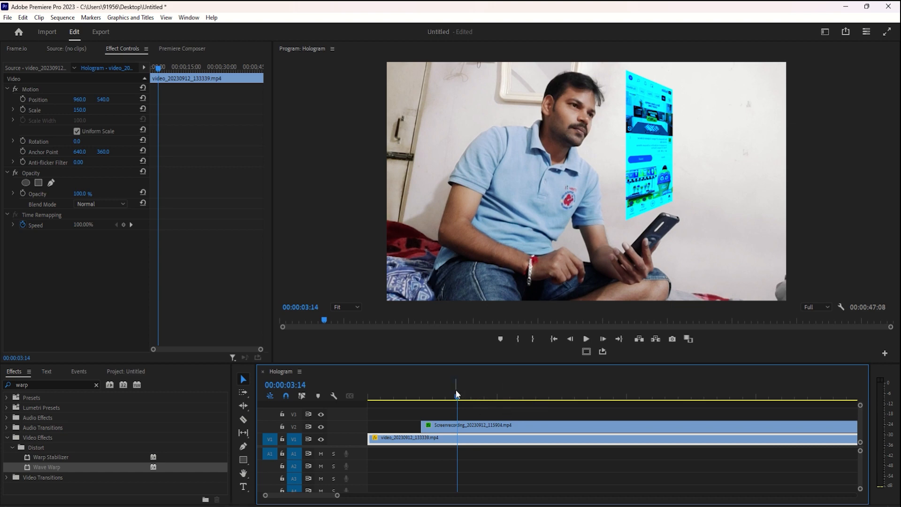
drag(456, 391, 498, 393)
click(507, 428)
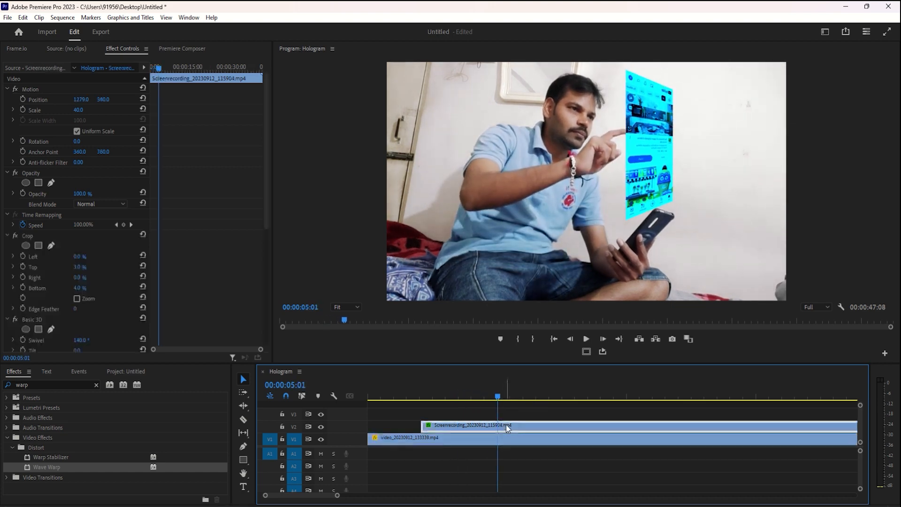
key(ctrl+k)
drag(523, 427, 596, 427)
- Move the second Screenrecording piece to start at 00:00:06:04 and rate-stretch the first piece to meet it
drag(497, 394, 527, 397)
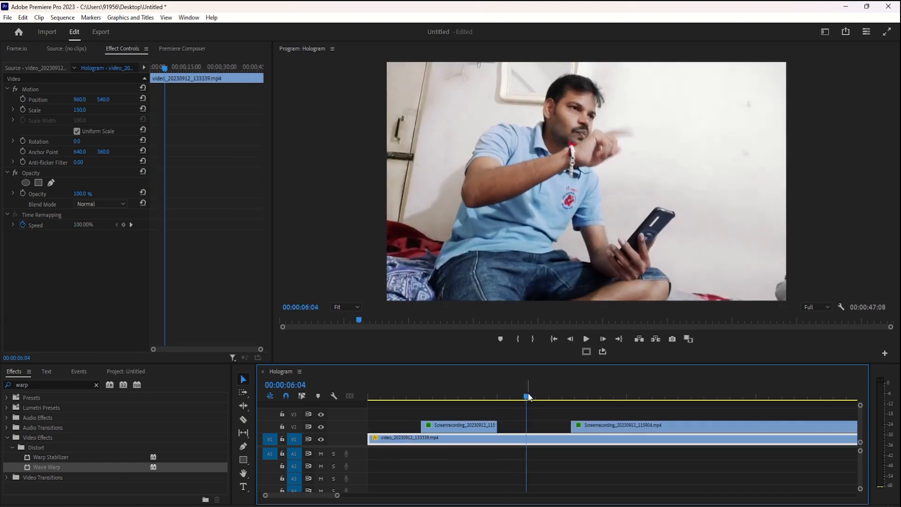
drag(598, 426, 551, 426)
click(468, 429)
key(r)
drag(496, 425, 525, 426)
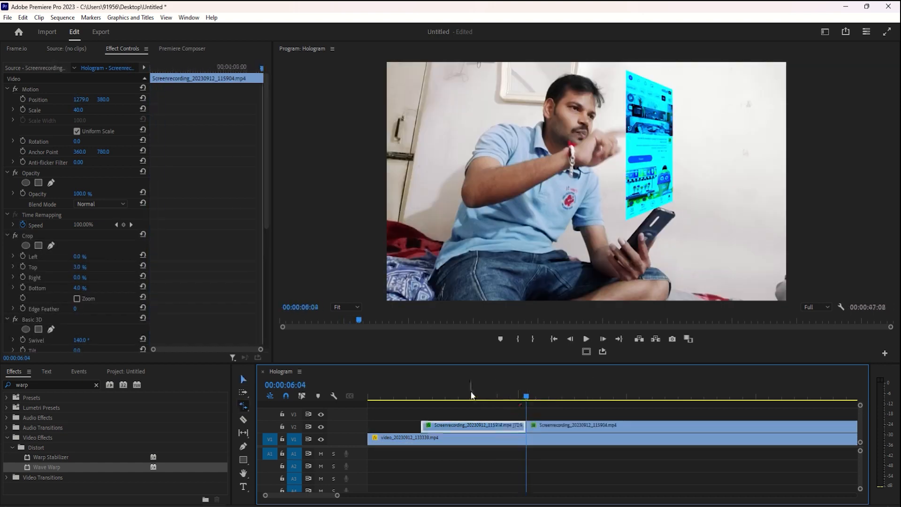
key(v)
- Play back the hand gesture and split the second Screenrecording piece at 00:00:07:07
key(space)
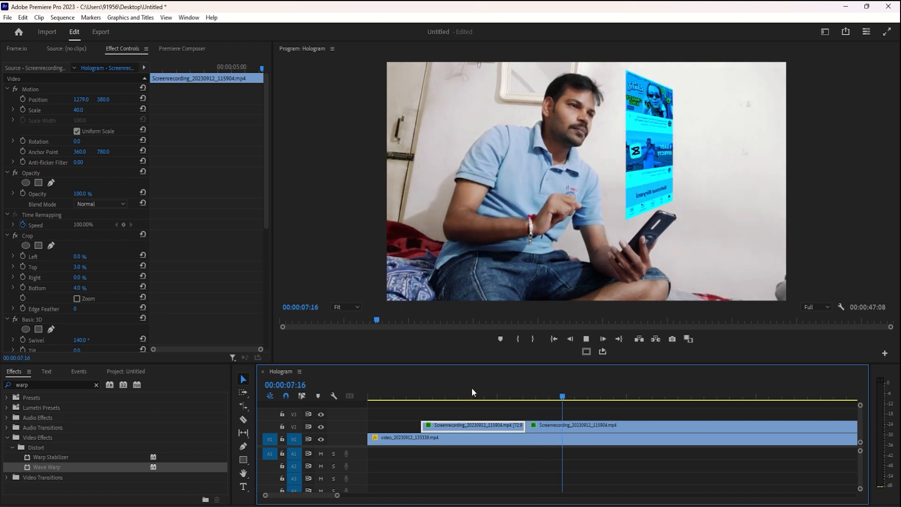
click(514, 394)
key(space)
click(555, 395)
click(556, 439)
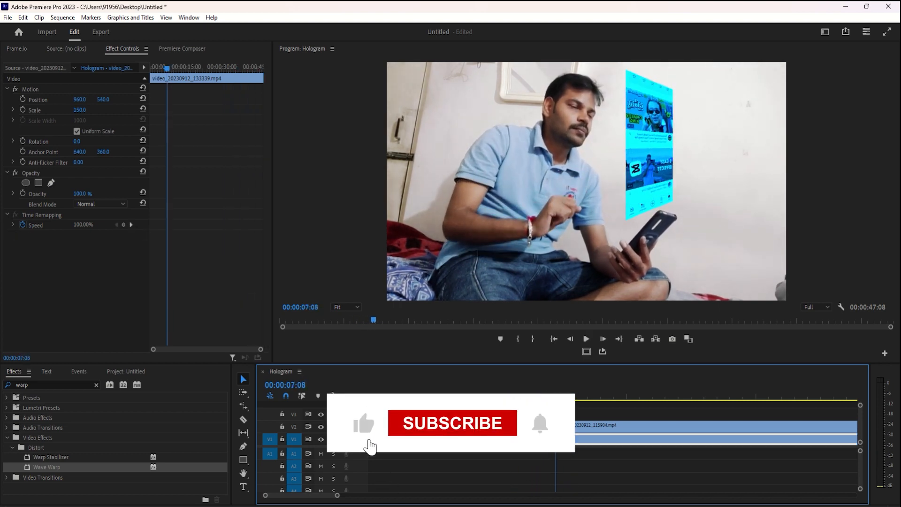
click(508, 396)
key(space)
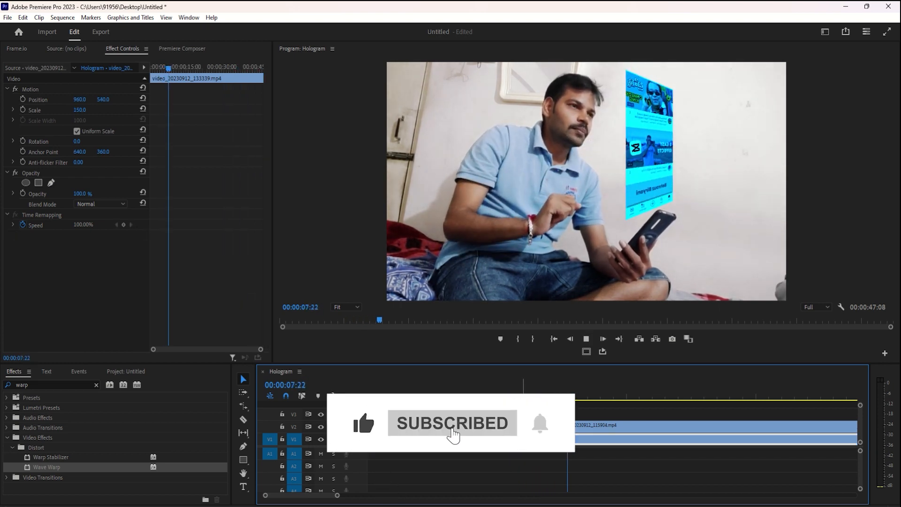
drag(541, 396, 555, 396)
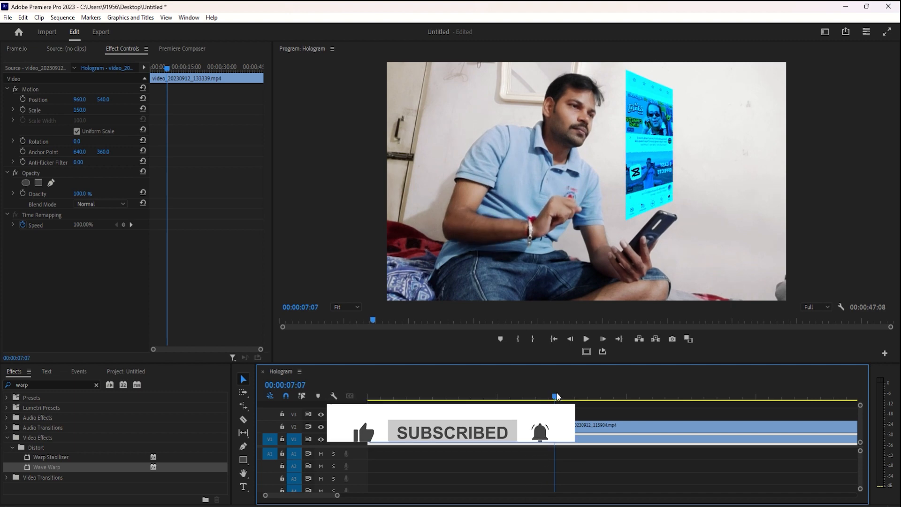
key(=)
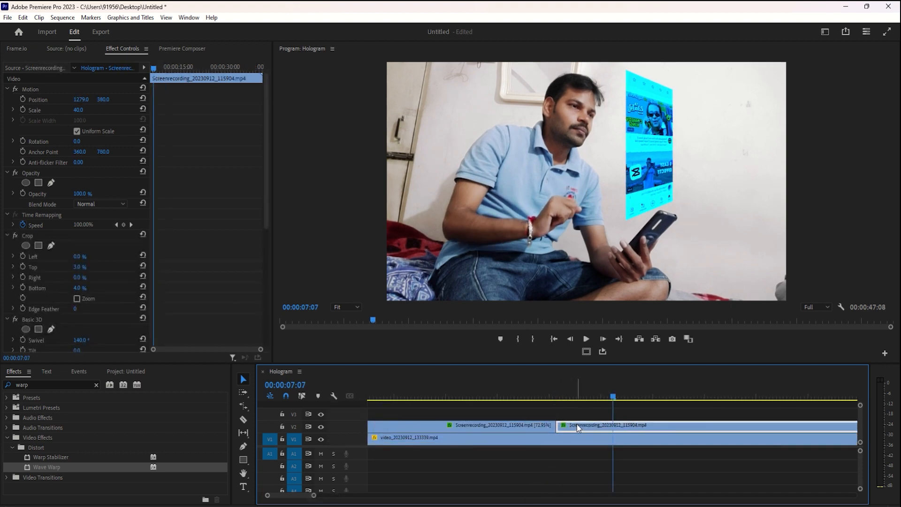
key(ctrl+k)
- Rate-stretch the short second Screenrecording piece to about half its length and close the gap after it
key(b)
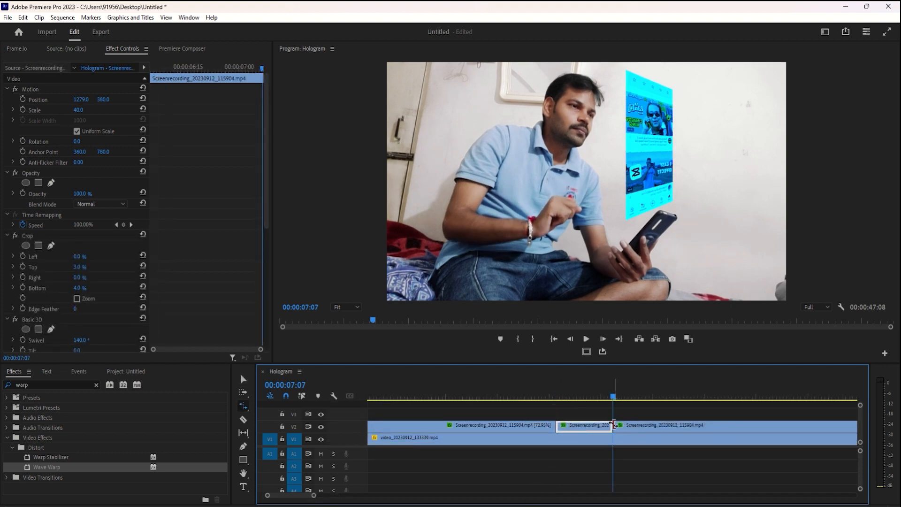
drag(612, 425, 588, 423)
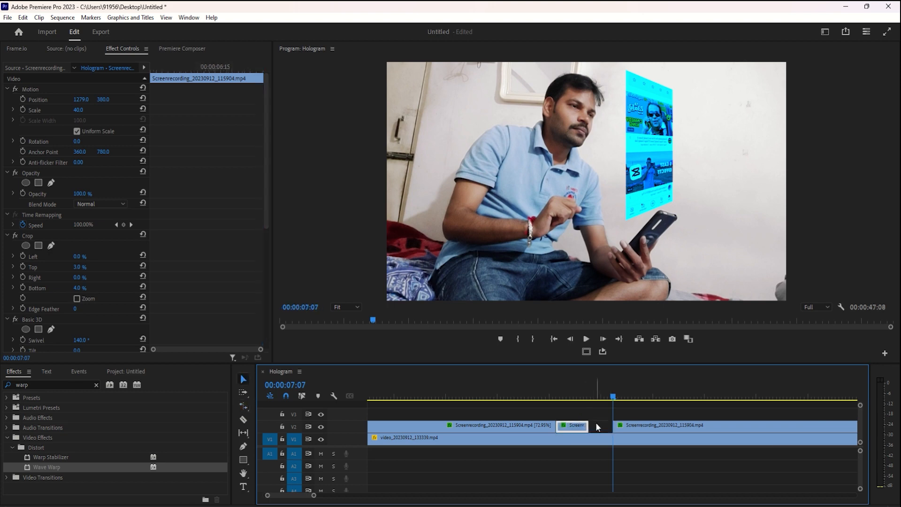
key(v)
- Split the third Screenrecording piece at the next hand gesture and shift the remainder later in time, leaving a gap
click(524, 394)
key(space)
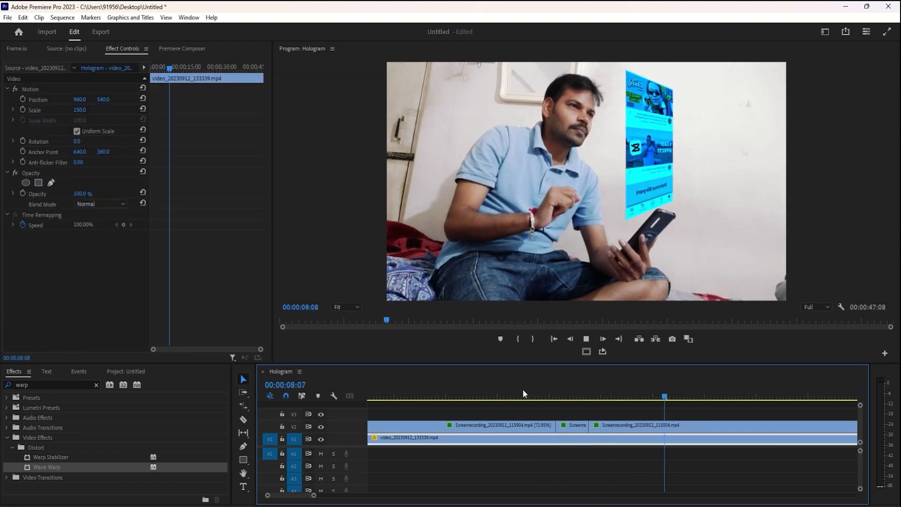
drag(523, 394, 683, 396)
click(697, 427)
key(ctrl+k)
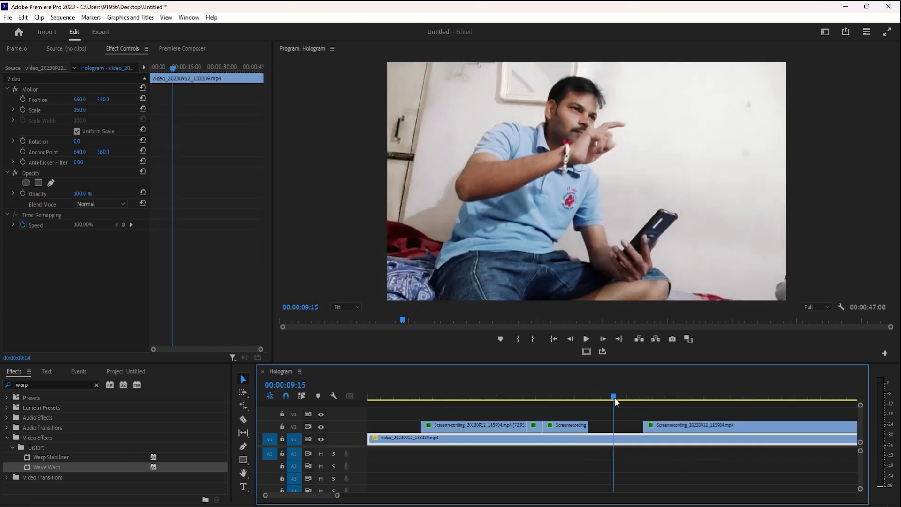
- Try to split the third Screenrecording piece at 00:00:07:17 and rate-stretch its second part up to the following piece
drag(614, 396, 564, 398)
click(575, 428)
key(ctrl+k)
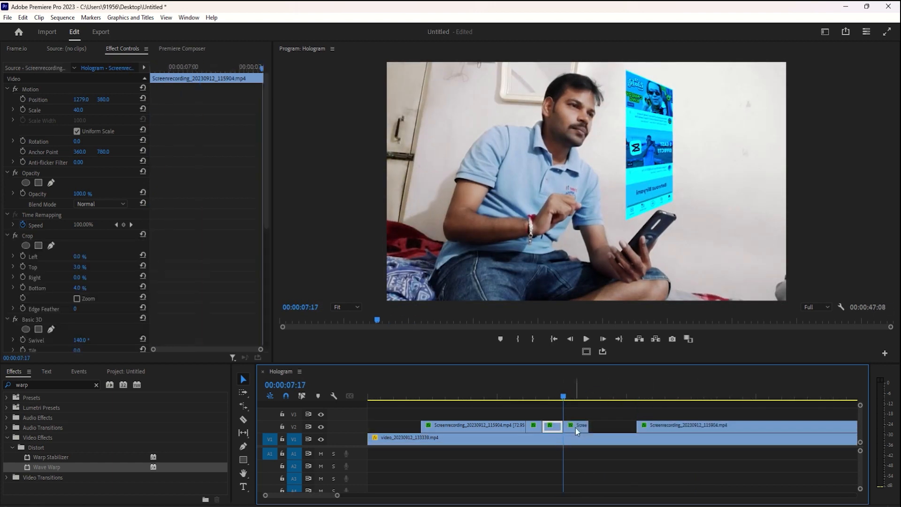
key(r)
drag(588, 427, 637, 426)
key(v)
mouse_move(537, 396)
mouse_down()
mouse_move(579, 409)
mouse_move(538, 394)
mouse_up()
key(space)
key(space)
key(ctrl+z)
key(ctrl+z)
- Rate-stretch the whole third Screenrecording piece to fill the gap up to the following piece, and play it back
key(r)
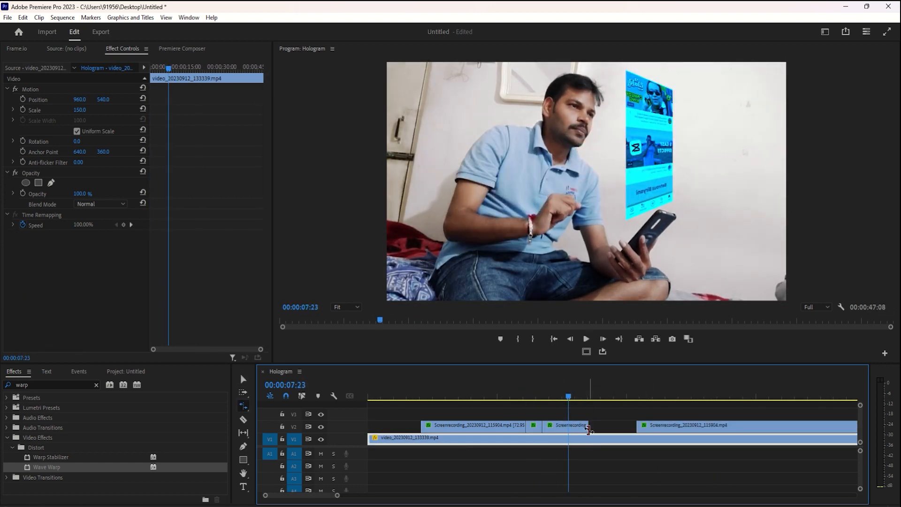
drag(587, 427, 637, 427)
key(v)
click(528, 384)
key(space)
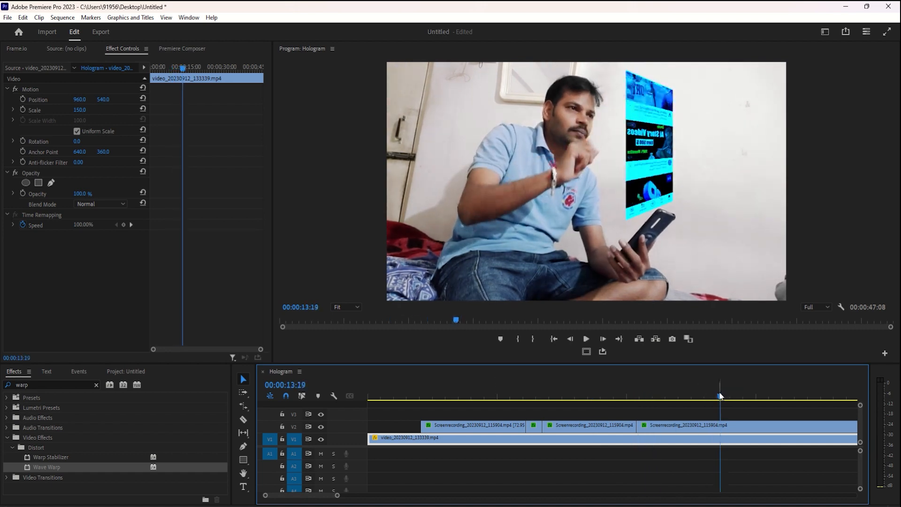
- Split the fourth Screenrecording piece, rate-stretch its first part to near 00:00:14:07, join the remainder directly after it and play it back
drag(591, 425, 616, 396)
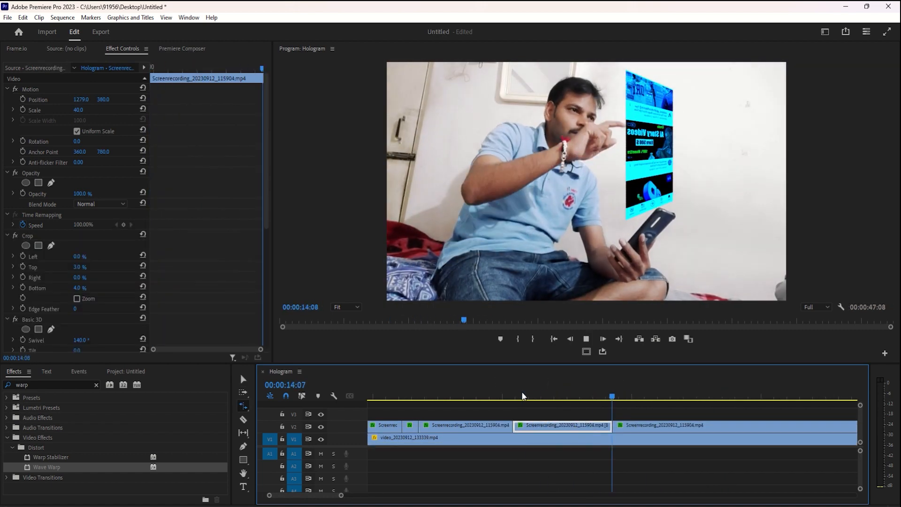
key(v)
drag(624, 426, 616, 427)
key(r)
key(space)
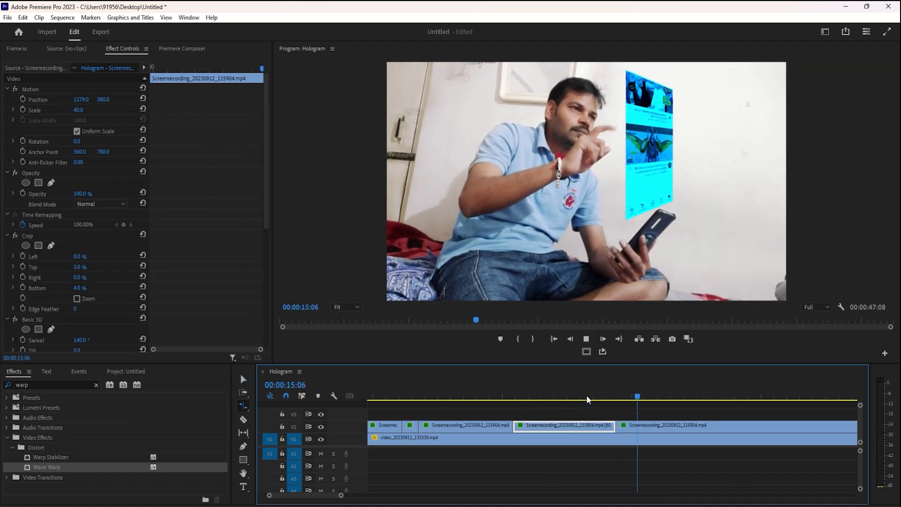
key(space)
- Set the opacity blend mode of the first Screenrecording piece on V2 to Multiply
click(659, 426)
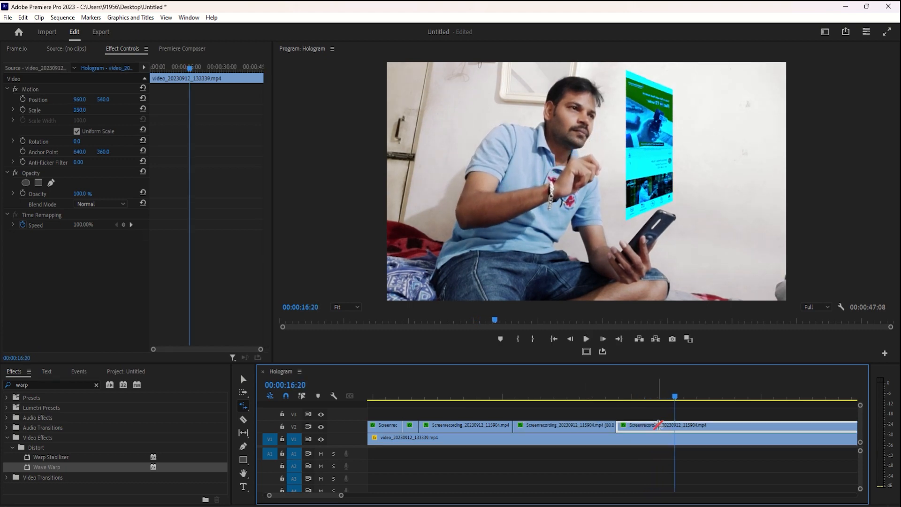
key(v)
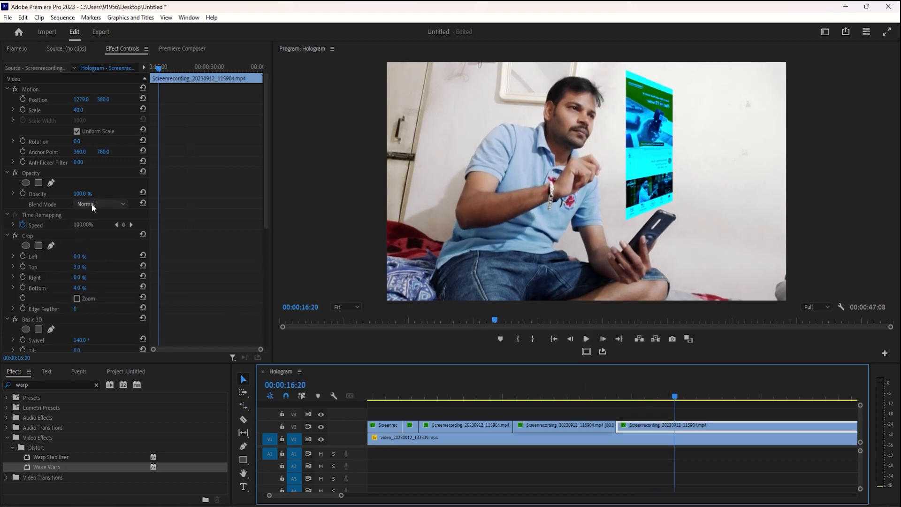
click(97, 253)
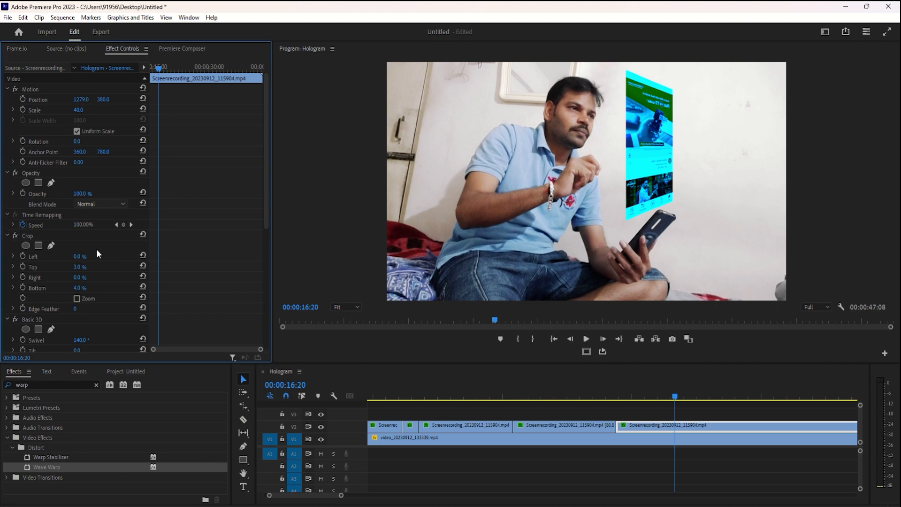
drag(674, 395, 422, 397)
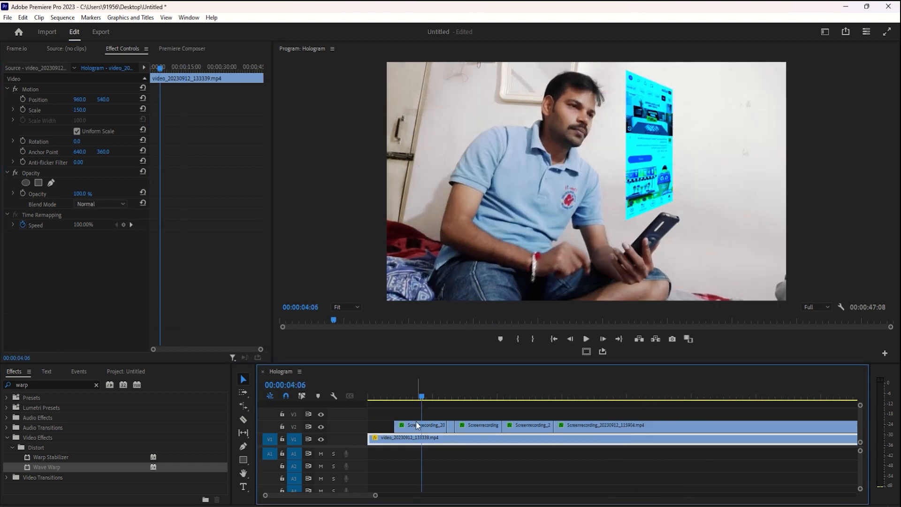
click(416, 425)
click(98, 254)
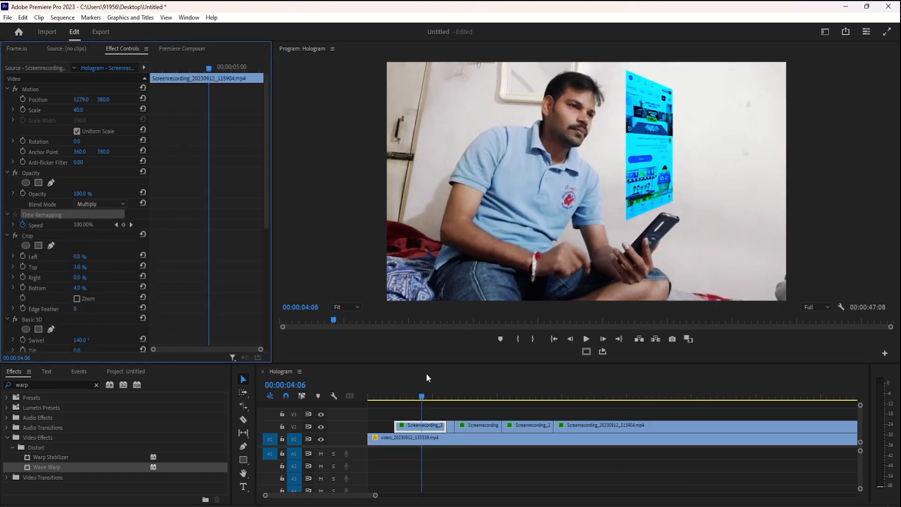
- Compare the Multiply and Normal blend modes of the first Screenrecording piece at 00:00:05:15, where the finger touches the hologram
mouse_move(443, 395)
mouse_down()
mouse_move(454, 387)
mouse_move(440, 384)
mouse_up()
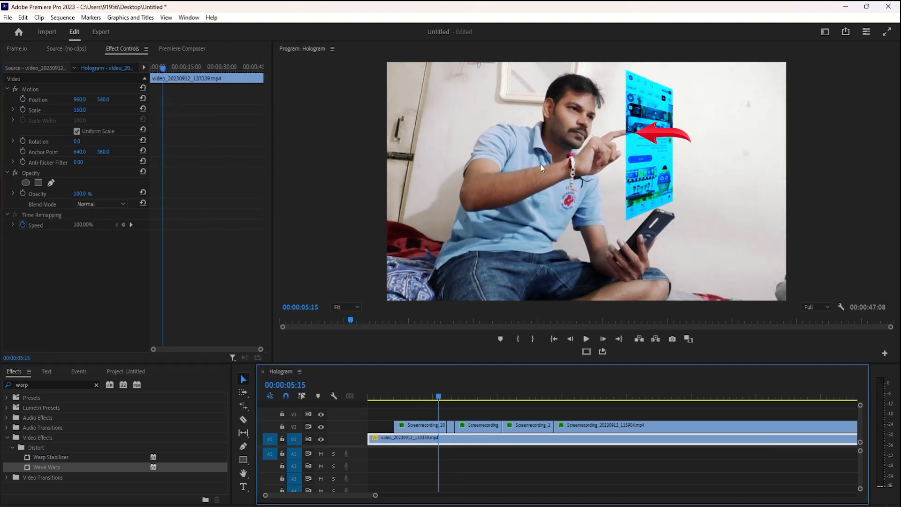
key(ctrl+shift+a)
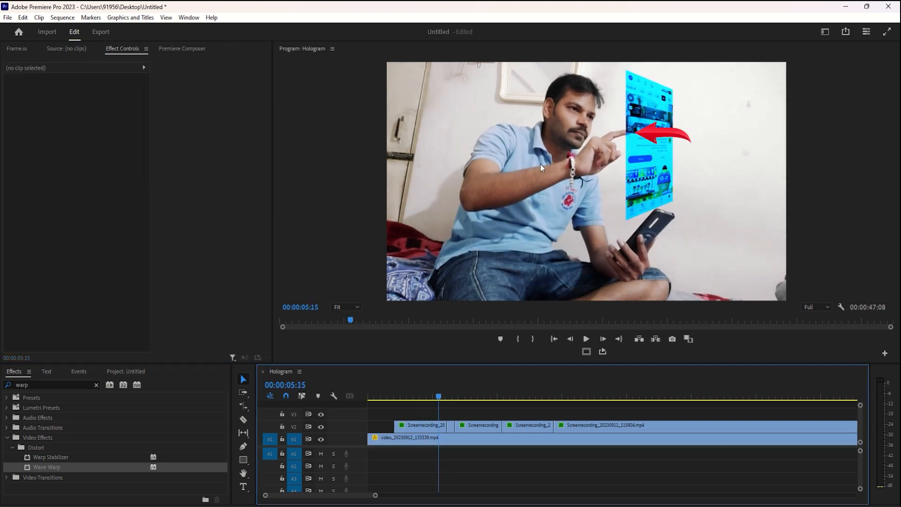
click(409, 426)
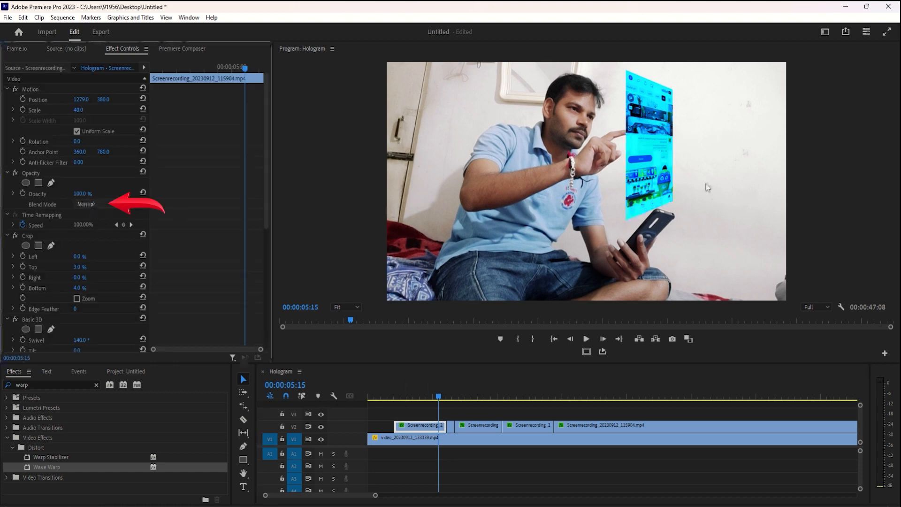
click(708, 192)
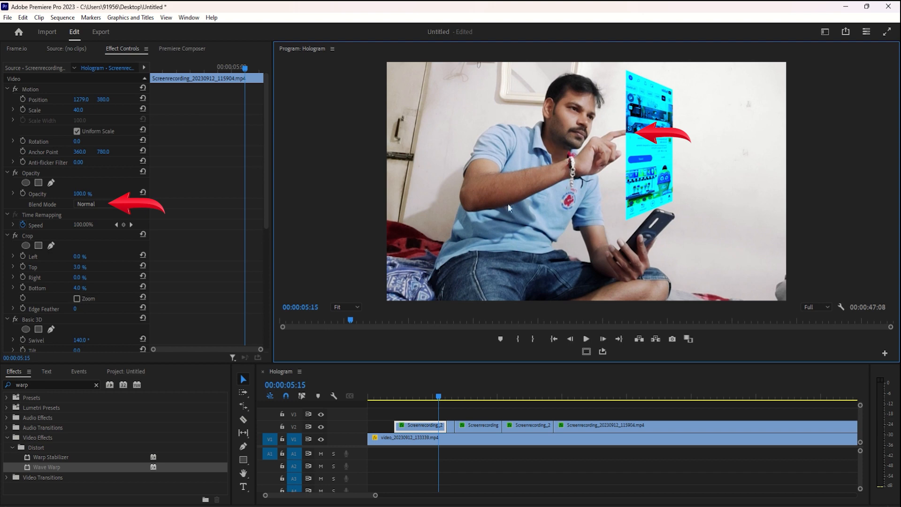
- Set the opacity blend mode to Multiply on the first Screenrecording piece, the piece at 00:00:09:04 and the piece following it
click(89, 201)
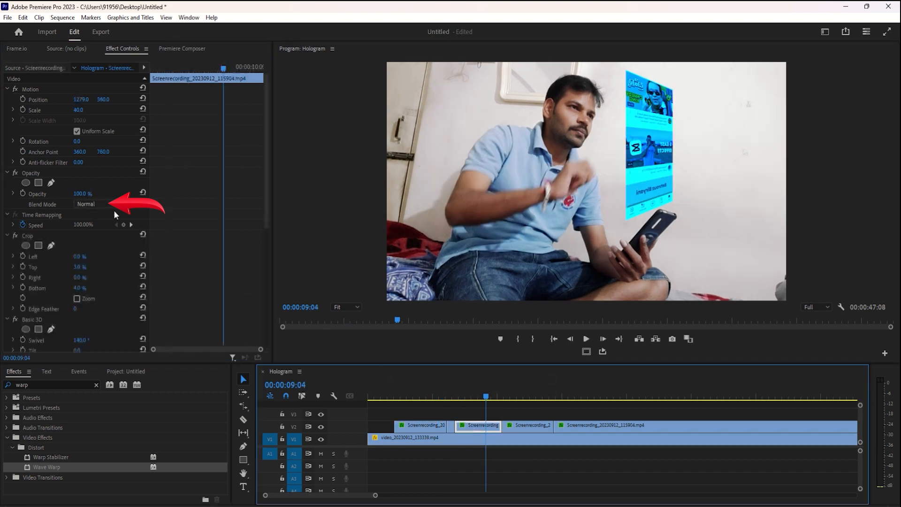
click(89, 204)
click(94, 249)
click(531, 397)
click(528, 425)
click(89, 204)
click(94, 249)
- Split the last Screenrecording piece at 00:00:21:00 and rate-stretch the short piece around 00:00:18:18 to fill the gap after it
drag(532, 396, 642, 404)
click(603, 425)
key(ctrl+k)
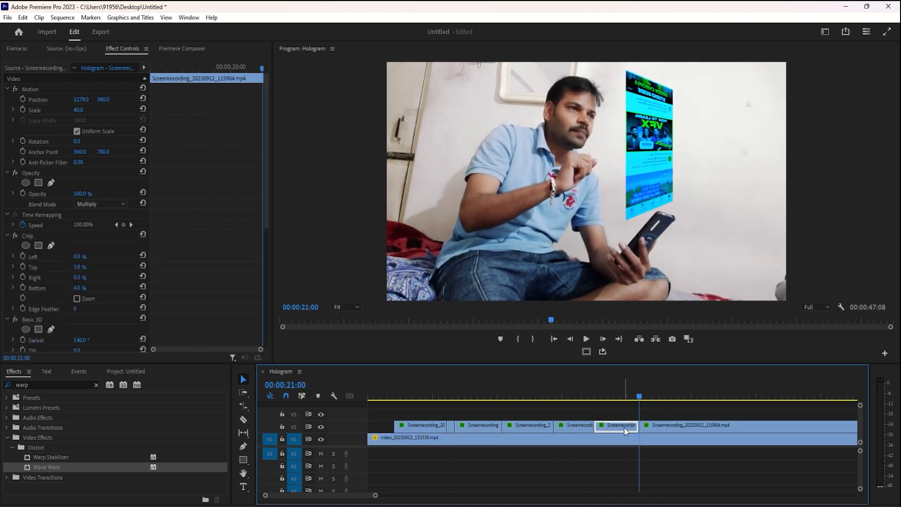
drag(624, 427, 657, 425)
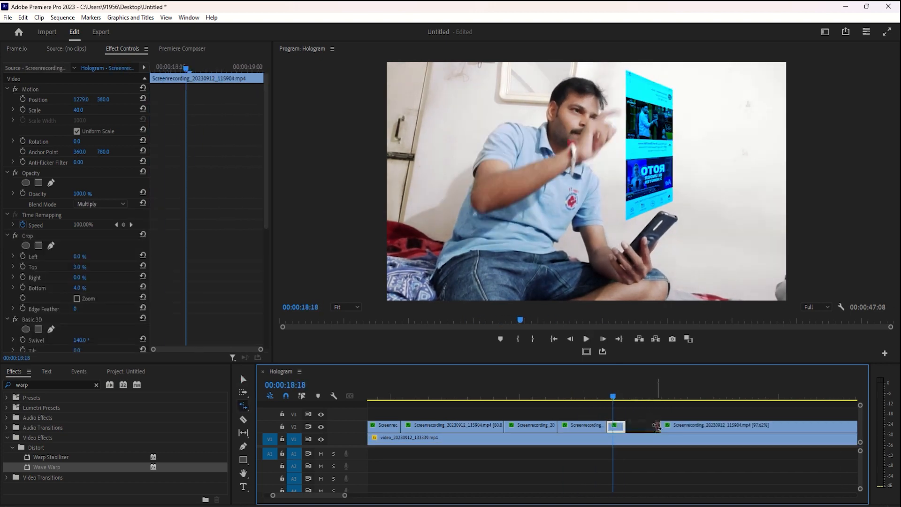
drag(651, 393, 608, 394)
drag(592, 395, 618, 395)
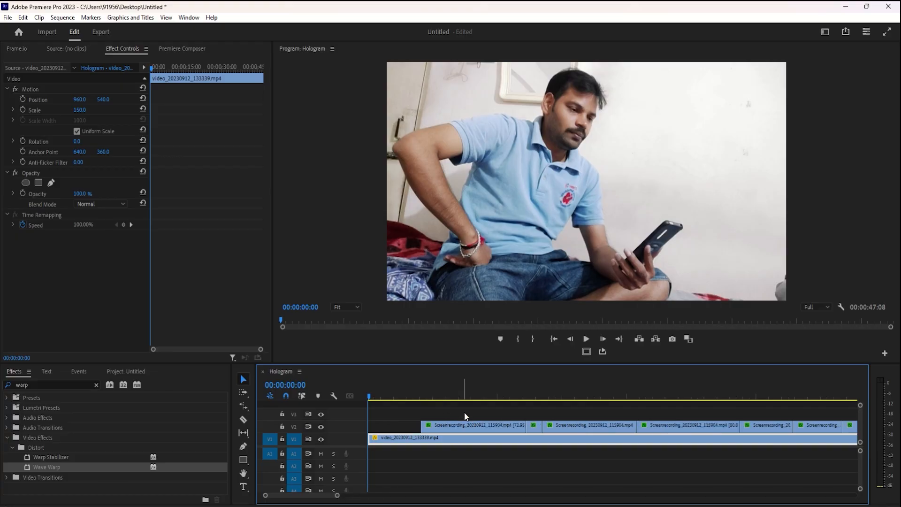
- Enable Position, Scale and Opacity keyframing on the first Screenrecording piece and place the keyframes at 00:00:02:22
key(Down)
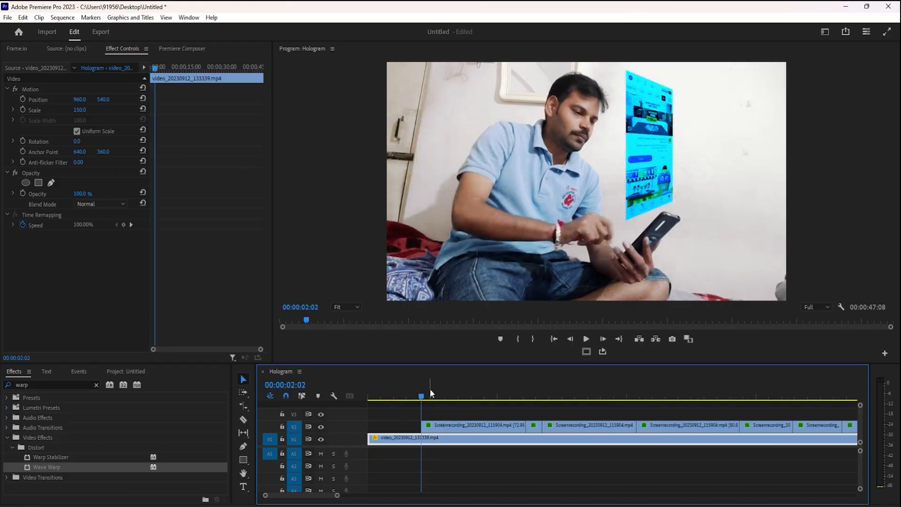
mouse_move(422, 393)
mouse_down()
mouse_move(409, 389)
mouse_move(426, 390)
mouse_up()
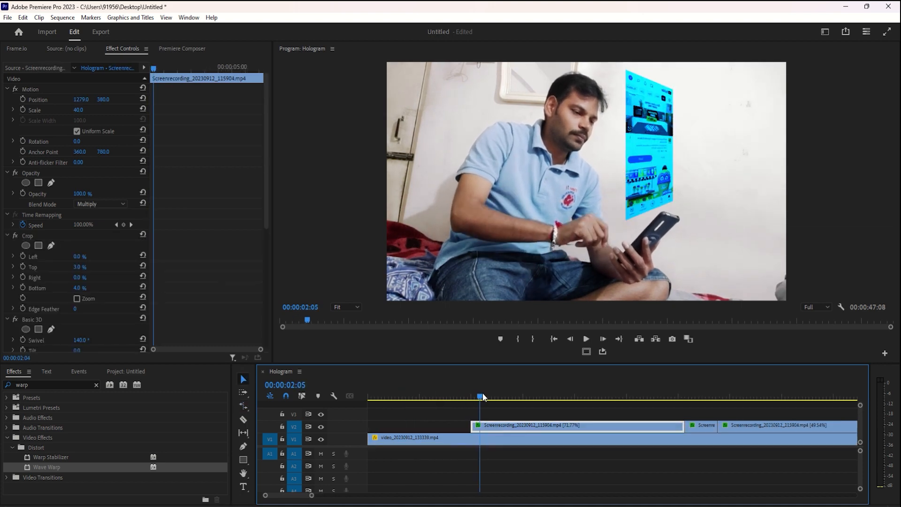
drag(482, 393, 521, 397)
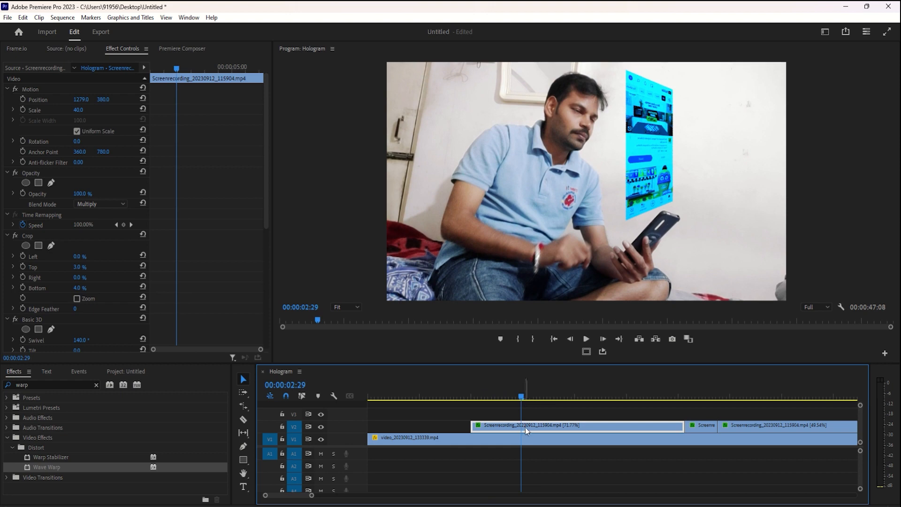
scroll(209, 223, down, 3)
scroll(209, 223, up, 3)
drag(22, 99, 24, 109)
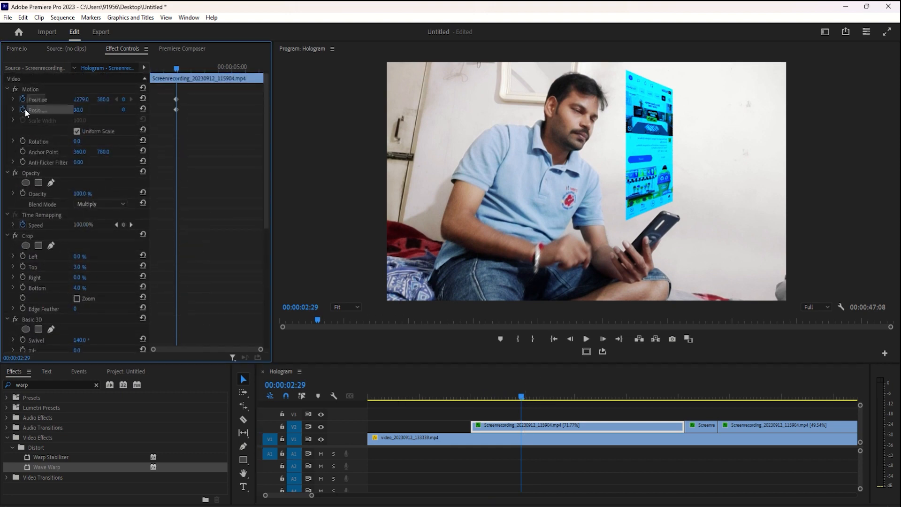
click(22, 194)
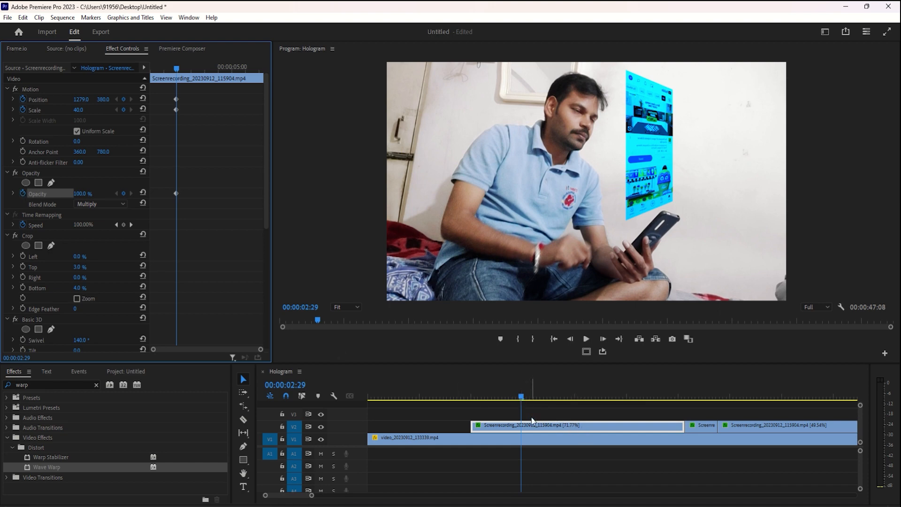
drag(176, 206, 173, 193)
- Add matching Position, Scale and Opacity keyframes to the first Screenrecording piece at 00:00:03:02
key(Right)
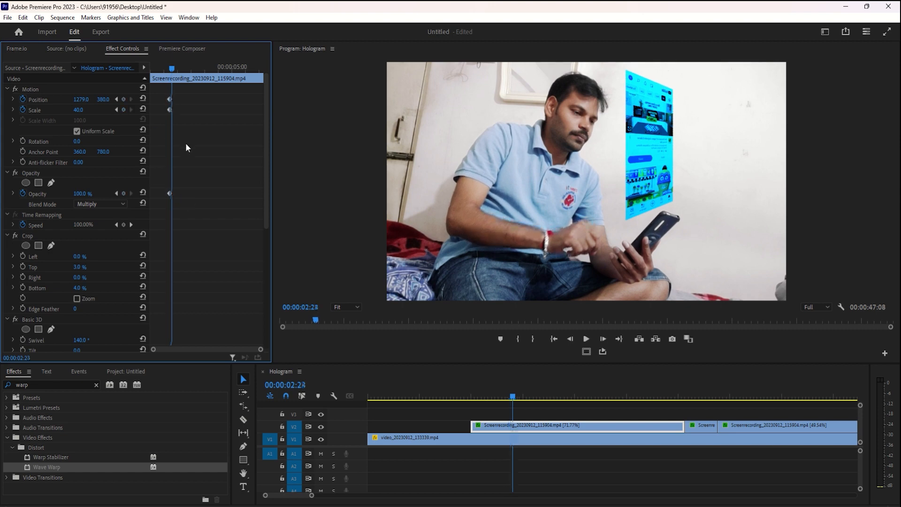
key(Right)
key(Right)
key(Right)
key(Right)
key(Right)
key(Right)
key(Right)
key(Right)
key(=)
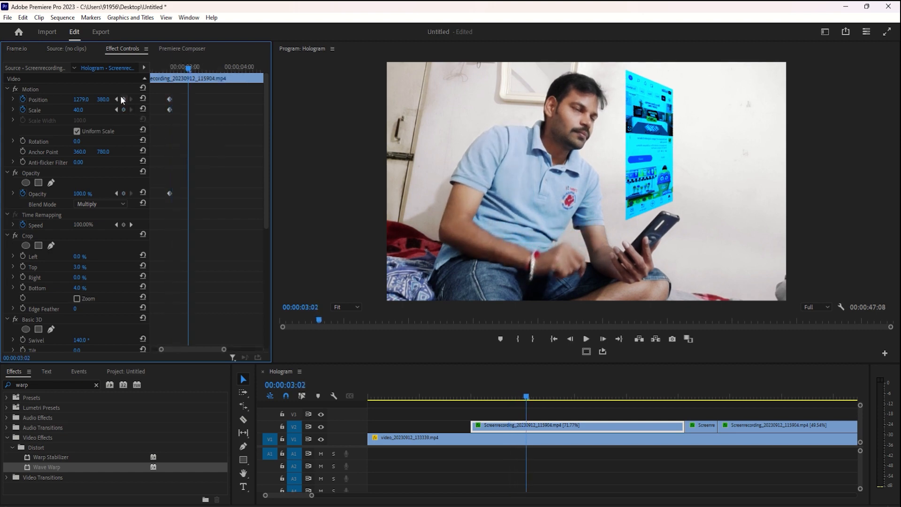
click(124, 100)
click(123, 109)
click(123, 194)
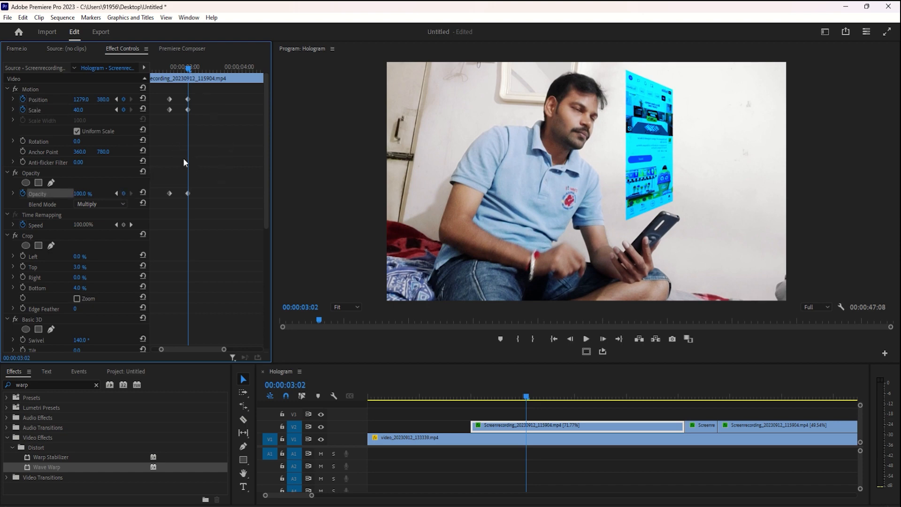
- At the 00:00:02:22 keyframes, set Scale to 0 and lower the hologram to a vertical Position of 752 at the phone
click(116, 109)
click(78, 110)
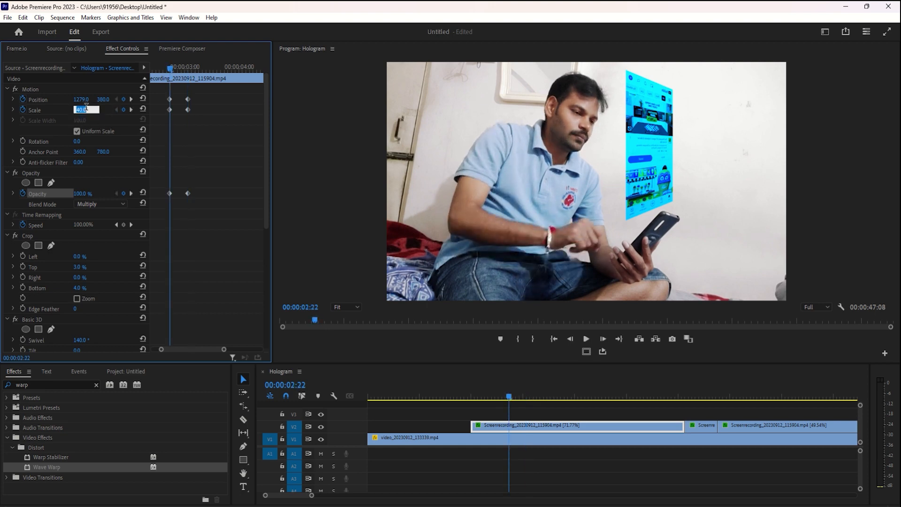
key(Return)
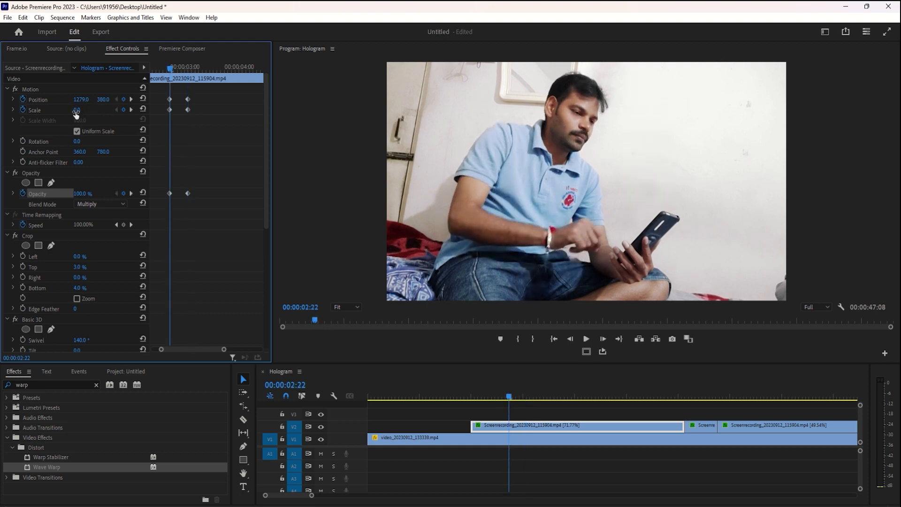
drag(76, 112, 102, 119)
drag(79, 108, 89, 109)
click(84, 109)
text(0)
key(Return)
- Apply easing to all Position, Scale and Opacity keyframes of the first Screenrecording piece
mouse_move(171, 70)
mouse_down()
mouse_move(191, 77)
mouse_move(173, 82)
mouse_move(177, 67)
mouse_move(188, 67)
mouse_up()
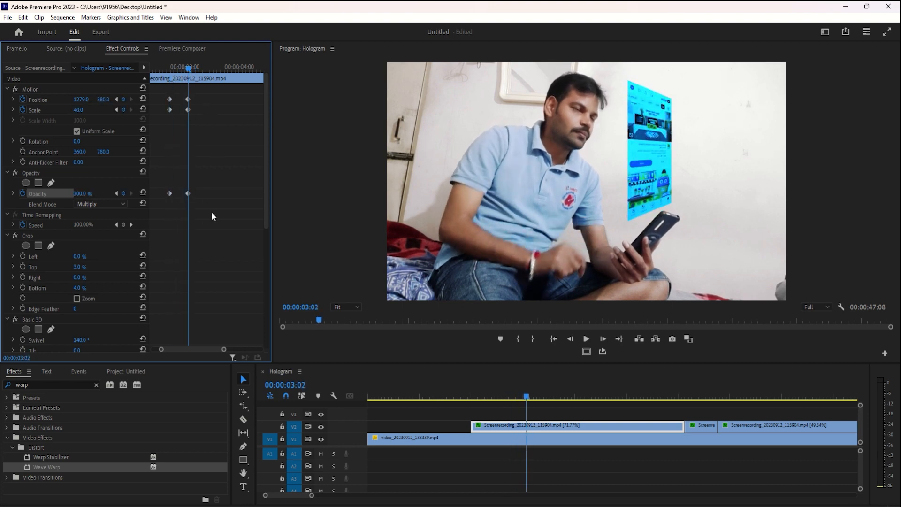
drag(216, 208, 155, 89)
key(F9)
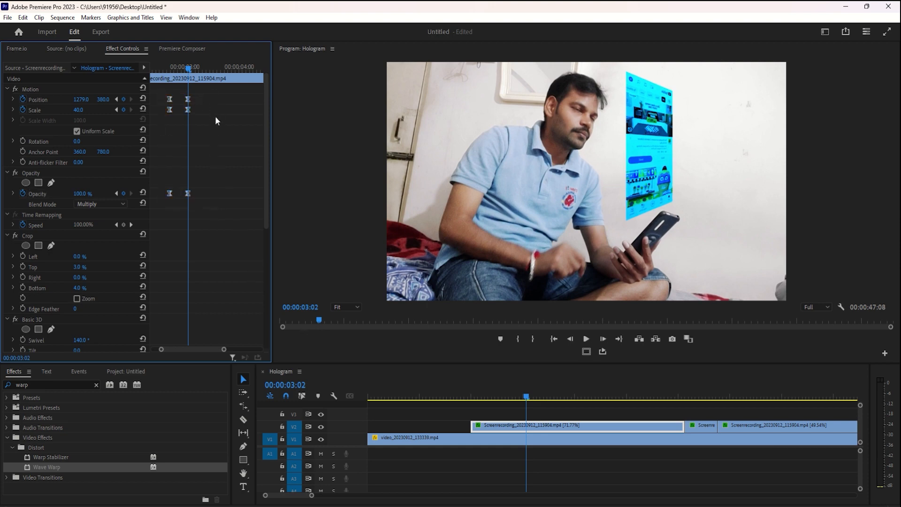
- Reshape the Position velocity curve so the movement starts slowly and peaks just before the second keyframe
click(13, 100)
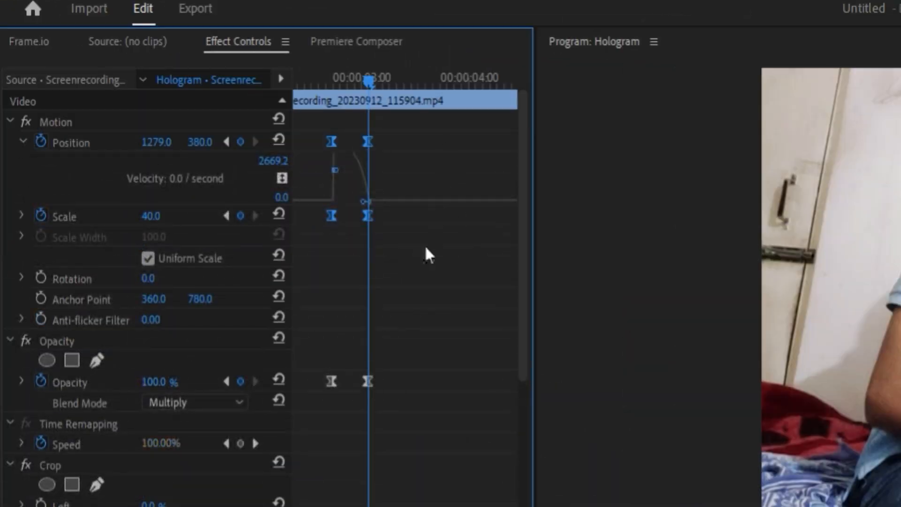
drag(335, 170, 366, 209)
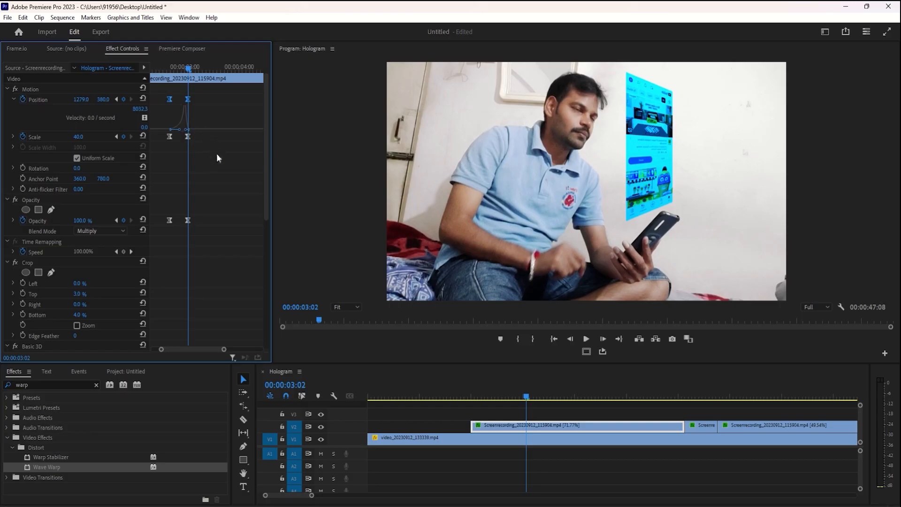
drag(158, 70, 199, 225)
key(=)
key(=)
key(minus)
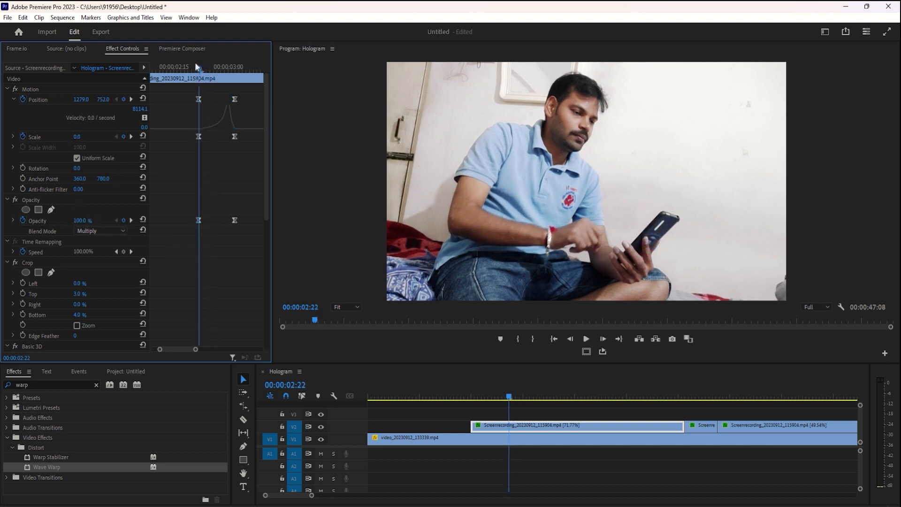
mouse_move(195, 65)
mouse_down()
mouse_move(209, 71)
mouse_move(200, 80)
mouse_up()
- Reshape the Scale velocity curve so the growth also starts slowly and peaks near the second keyframe
drag(245, 169, 179, 111)
click(13, 138)
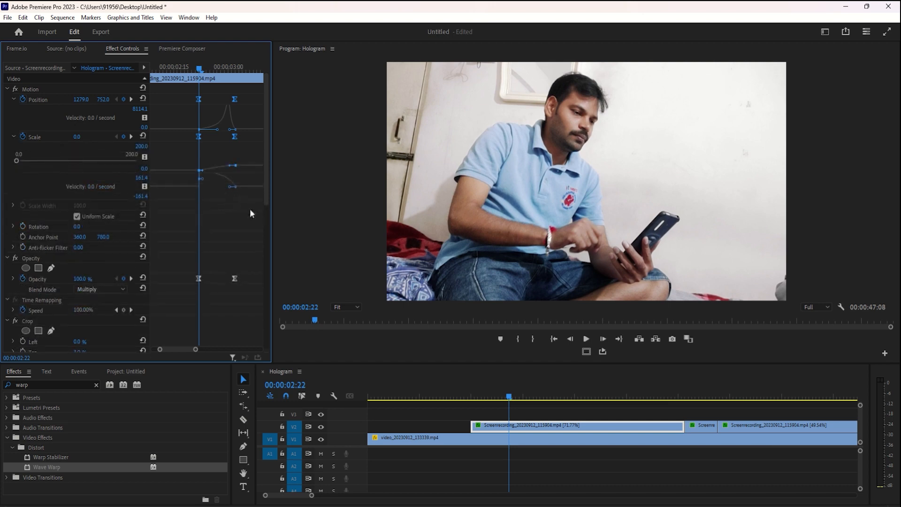
drag(250, 210, 180, 143)
drag(205, 182, 217, 187)
- Move the first Opacity keyframe to about 00:00:02:26 and check the hologram's appearance frame by frame
drag(477, 391, 523, 396)
scroll(229, 268, down, 2)
scroll(229, 270, up, 3)
click(176, 239)
key(Left)
key(Right)
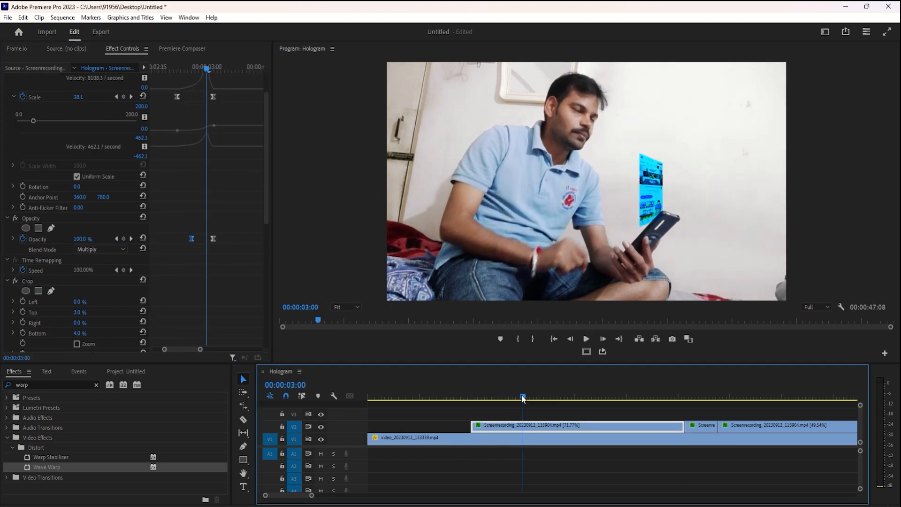
key(Left)
click(214, 239)
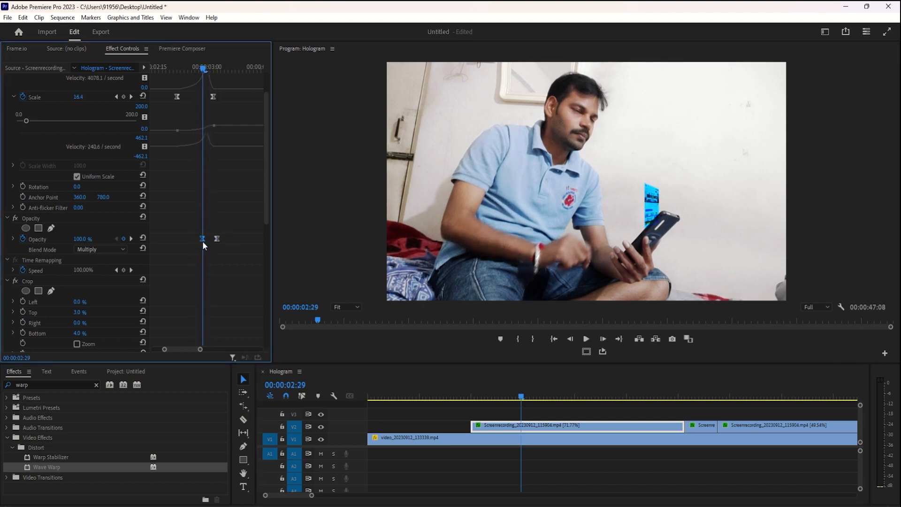
key(ctrl+z)
key(ctrl+z)
- Set the first Opacity keyframe to 0% and step through the frames to check the fade-in
click(116, 238)
click(511, 395)
drag(511, 398, 527, 398)
click(184, 277)
key(Left)
key(Left)
key(Right)
key(Right)
key(Left)
key(Left)
key(Left)
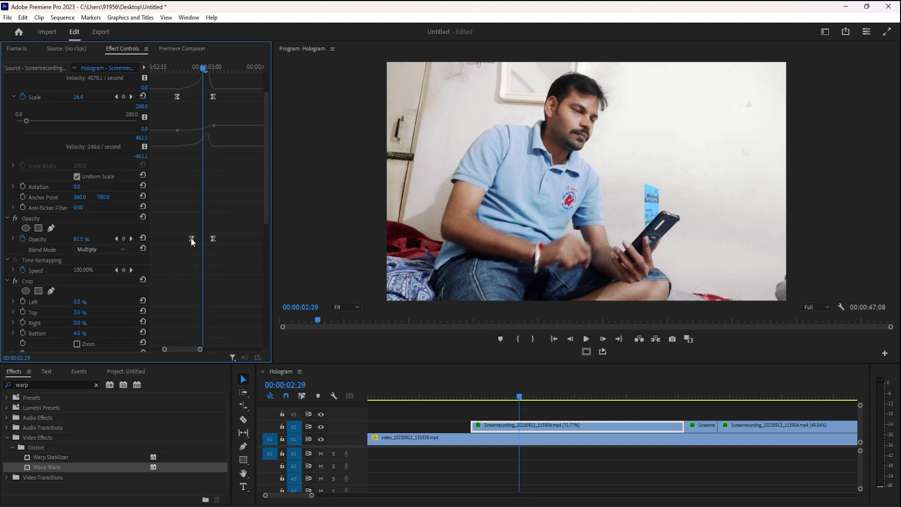
- Move the first Opacity keyframe to about 00:00:02:28 and play back the hologram's appearance
drag(192, 238, 199, 239)
key(Right)
key(Right)
key(Right)
key(Right)
click(481, 394)
key(space)
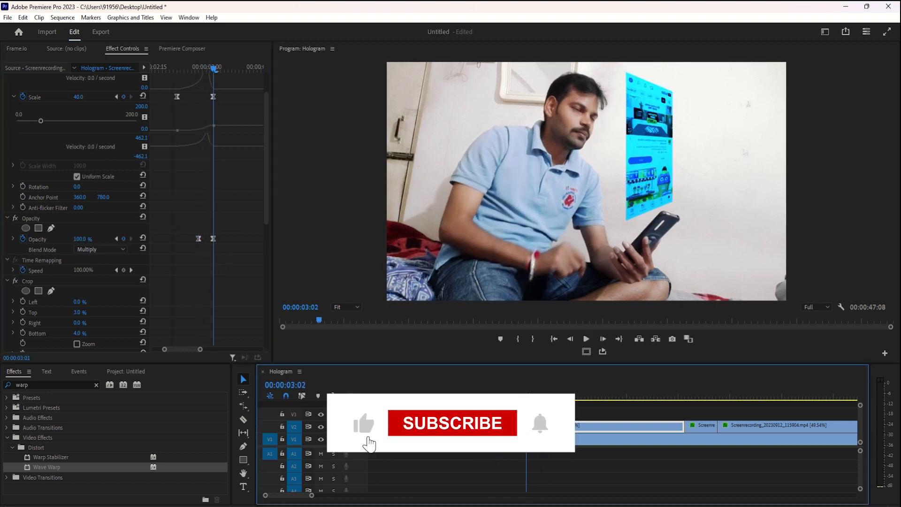
key(space)
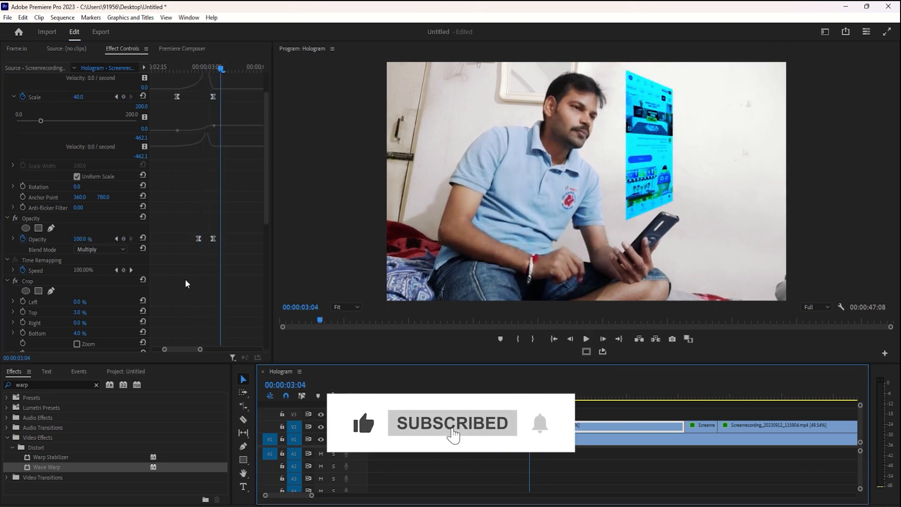
- Apply the Directional Blur video effect to the first Screenrecording piece and set its Blur Length to 25
scroll(195, 287, down, 8)
scroll(195, 285, down, 4)
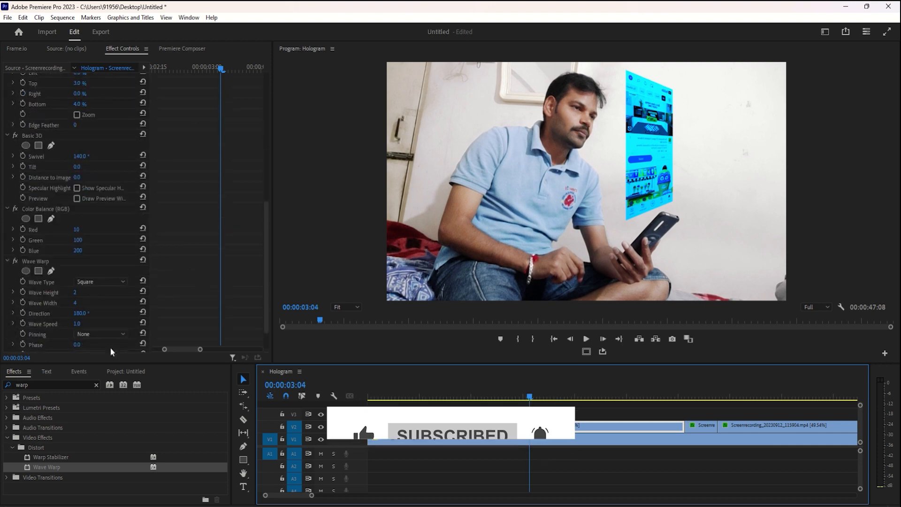
click(43, 384)
text(dir)
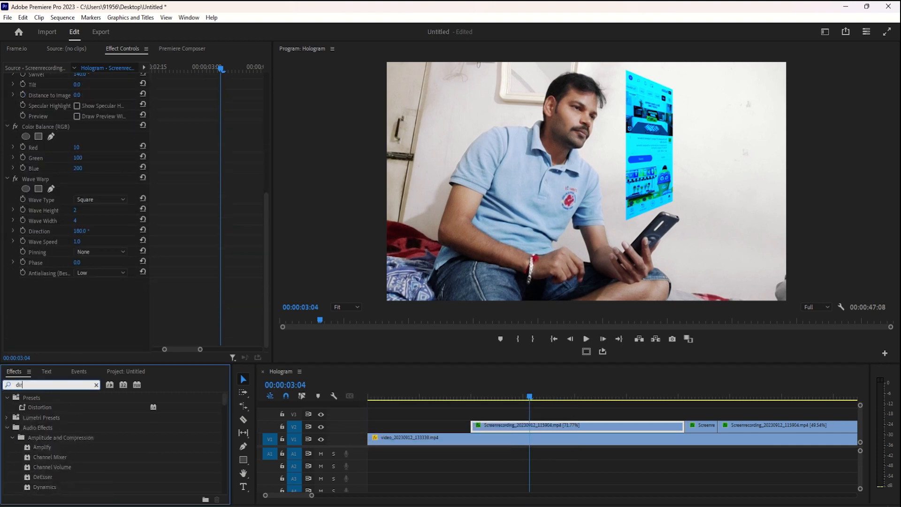
text(ec)
drag(45, 457, 550, 426)
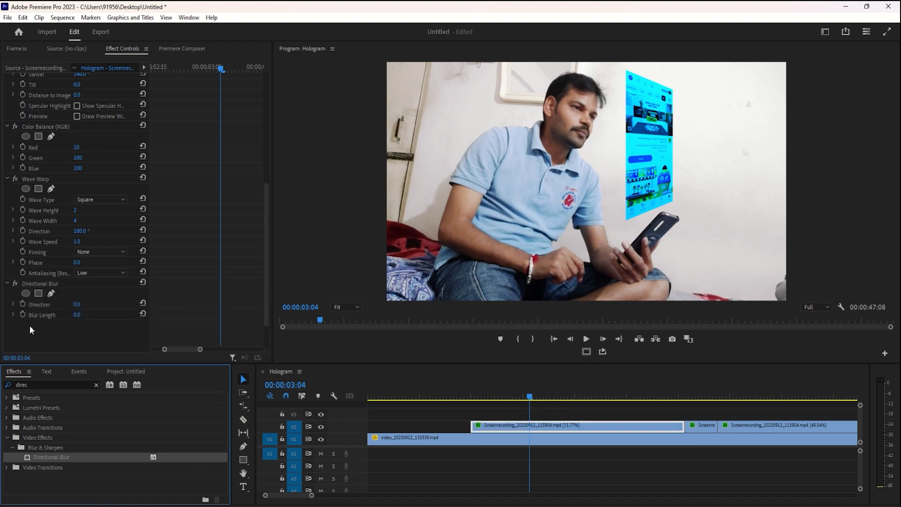
click(39, 284)
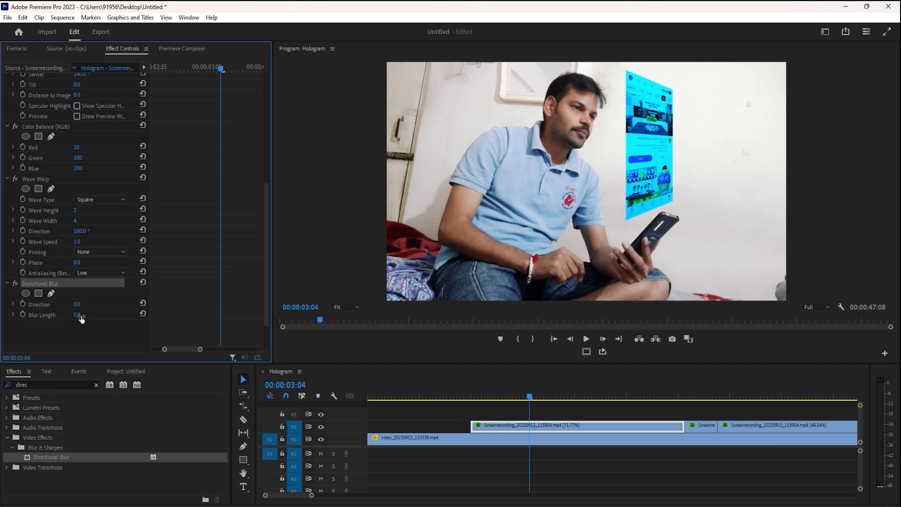
drag(78, 318, 86, 315)
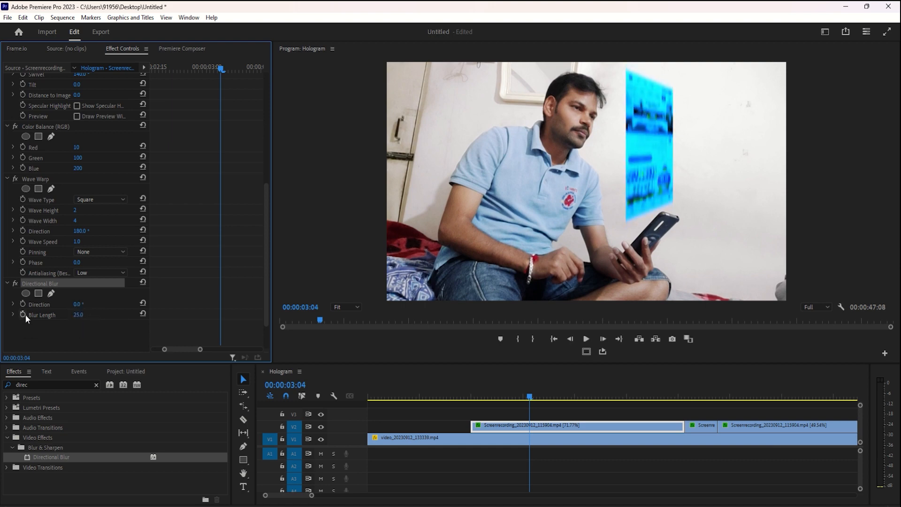
- Add a Blur Length keyframe at the second Position keyframe, 00:00:03:01, and reset its value to 0
drag(530, 399, 519, 399)
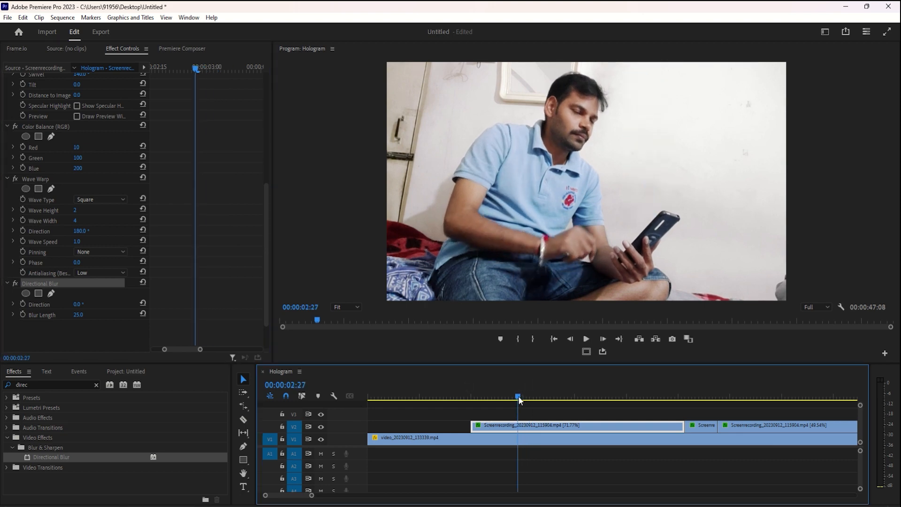
scroll(233, 254, up, 10)
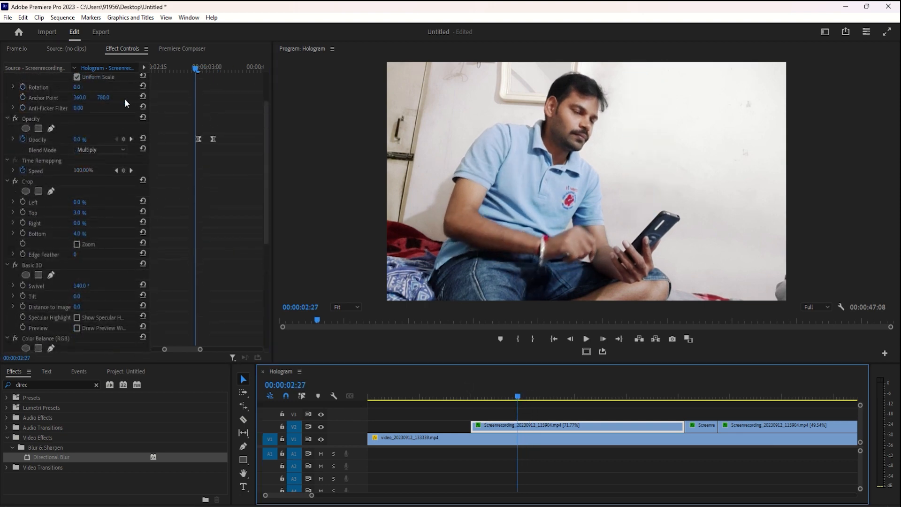
scroll(209, 164, up, 2)
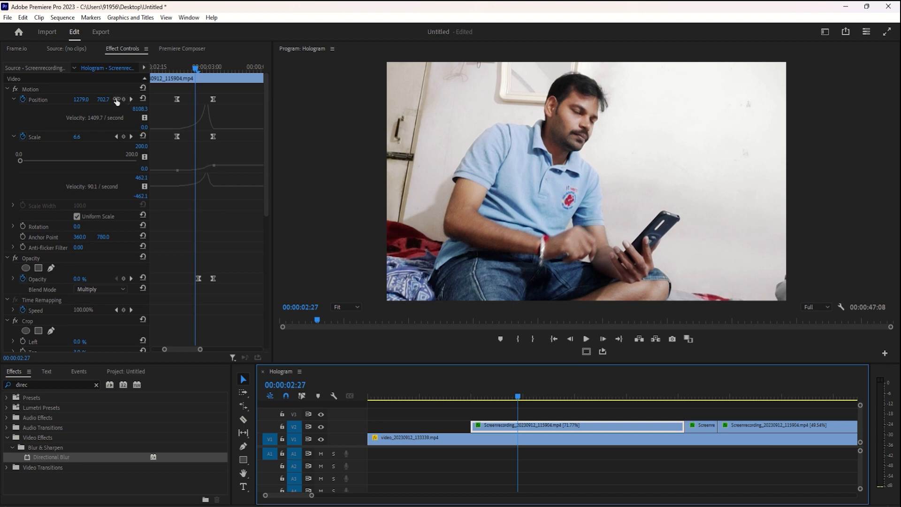
click(132, 100)
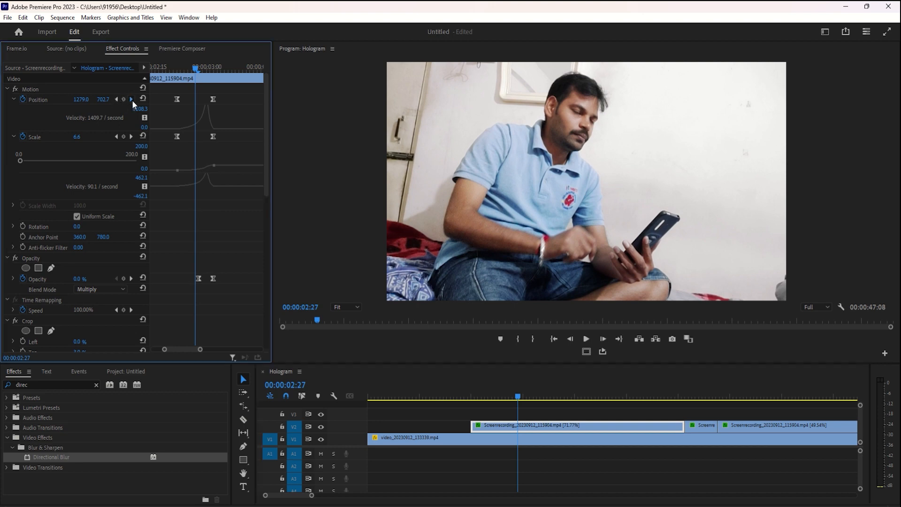
scroll(251, 201, down, 5)
scroll(228, 299, down, 6)
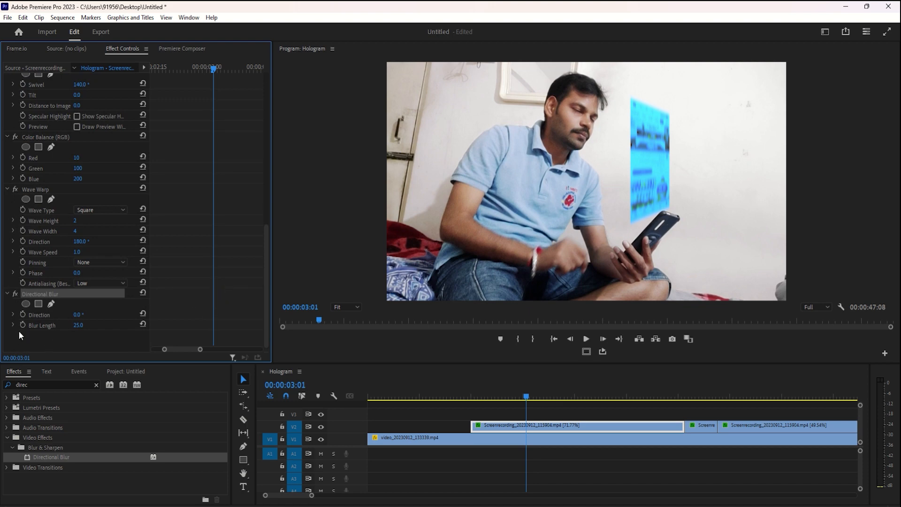
click(21, 325)
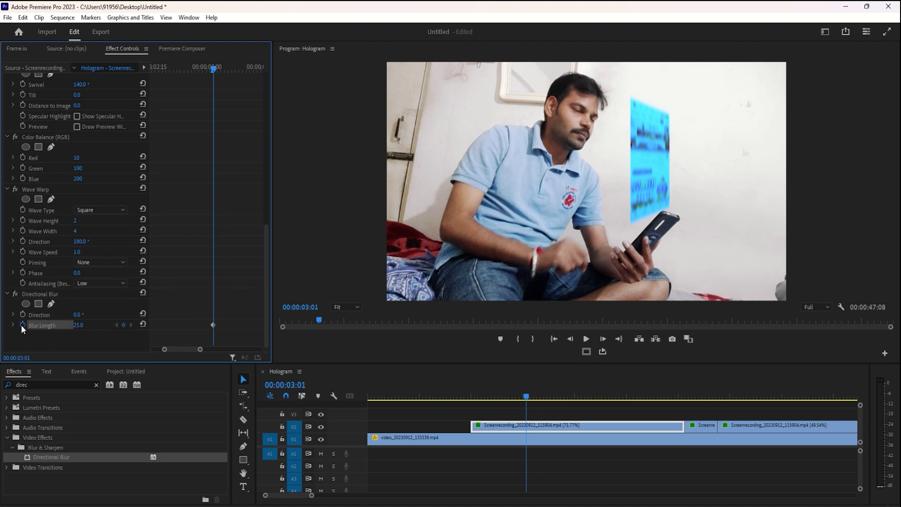
click(144, 325)
- Add a Blur Length keyframe of 25 at 00:00:02:22 on the first Screenrecording piece and scrub through the hologram's appearance
drag(264, 304, 256, 89)
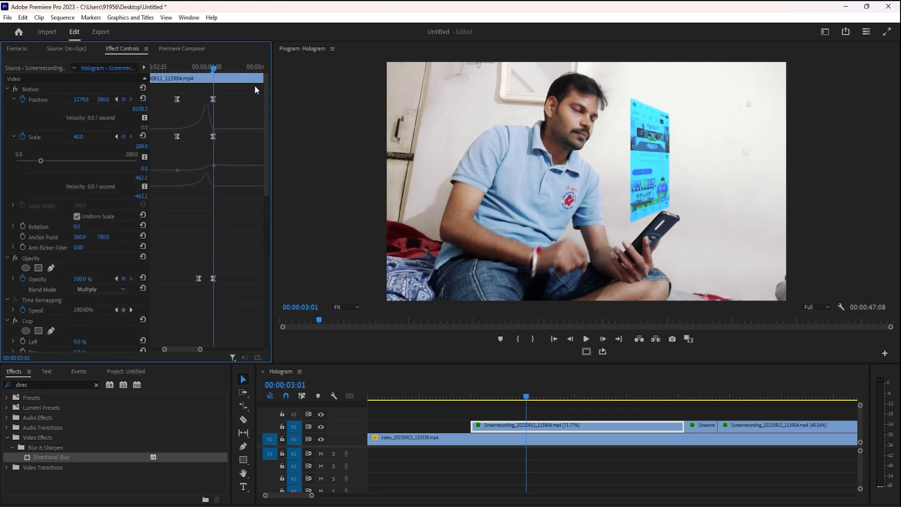
click(180, 70)
drag(182, 73, 179, 72)
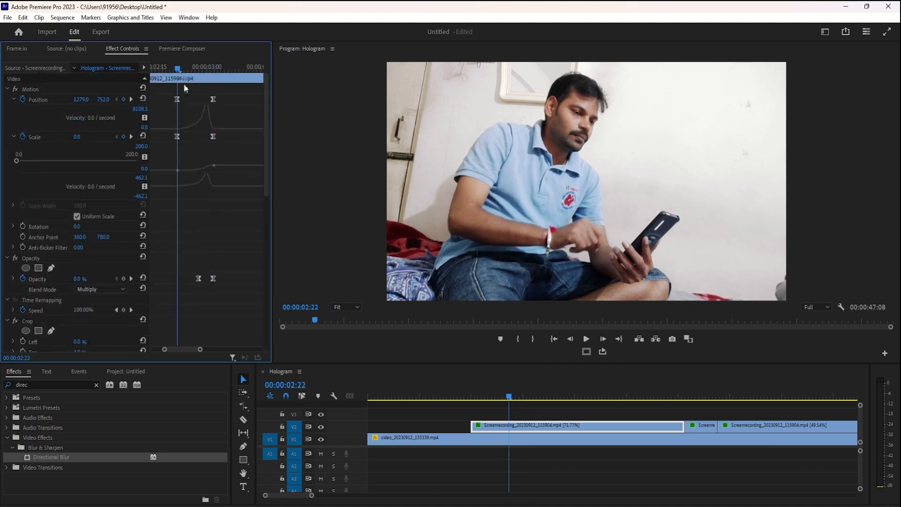
scroll(263, 176, down, 1)
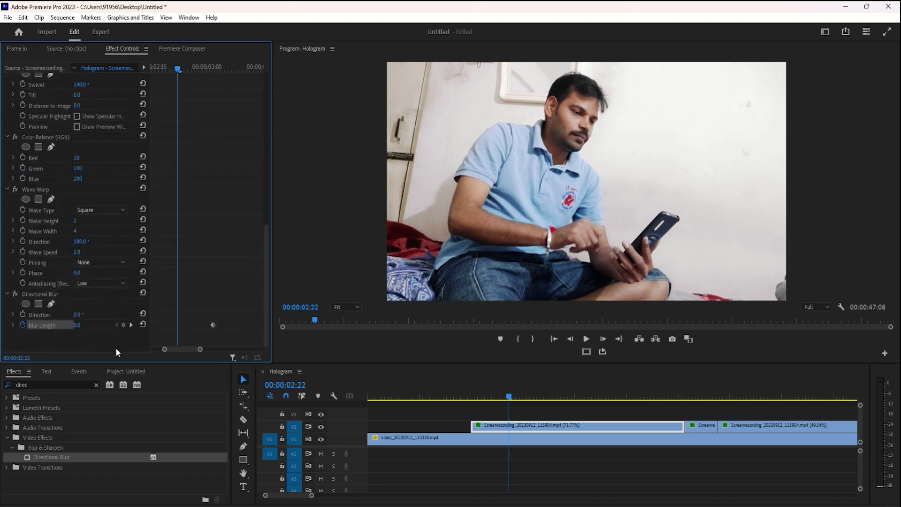
click(123, 325)
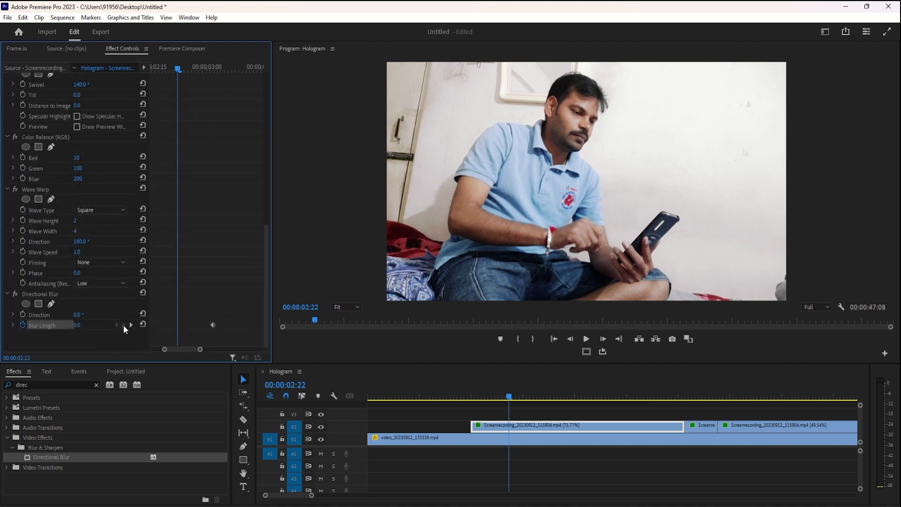
click(78, 325)
key(Return)
click(482, 397)
drag(482, 397, 525, 397)
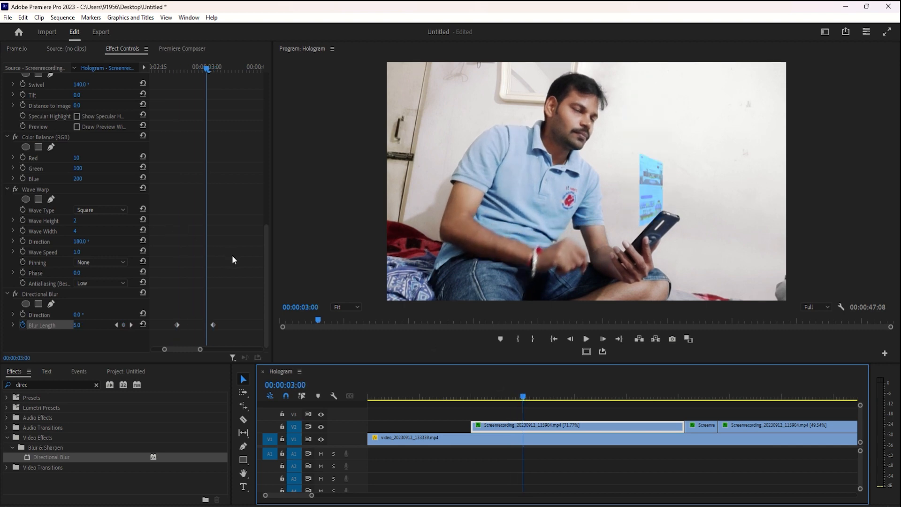
- Raise the Blur Length keyframe at 00:00:02:22 to 50 and scrub through the hologram's appearance again
drag(203, 71, 181, 69)
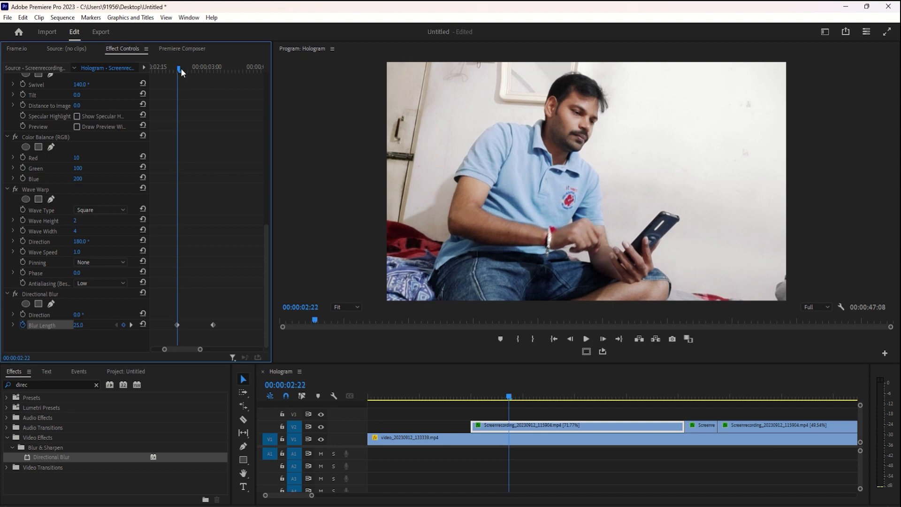
click(78, 326)
text(50)
key(Return)
drag(186, 66, 213, 75)
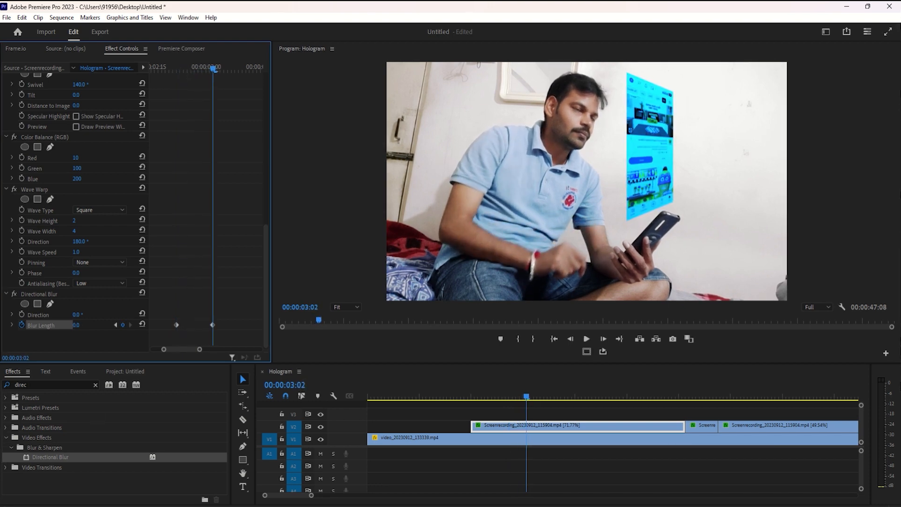
- Start Position, Scale and Opacity keyframes at the end of the last Screenrecording piece
click(524, 488)
drag(454, 406, 650, 401)
key(minus)
key(minus)
key(equal)
key(equal)
key(minus)
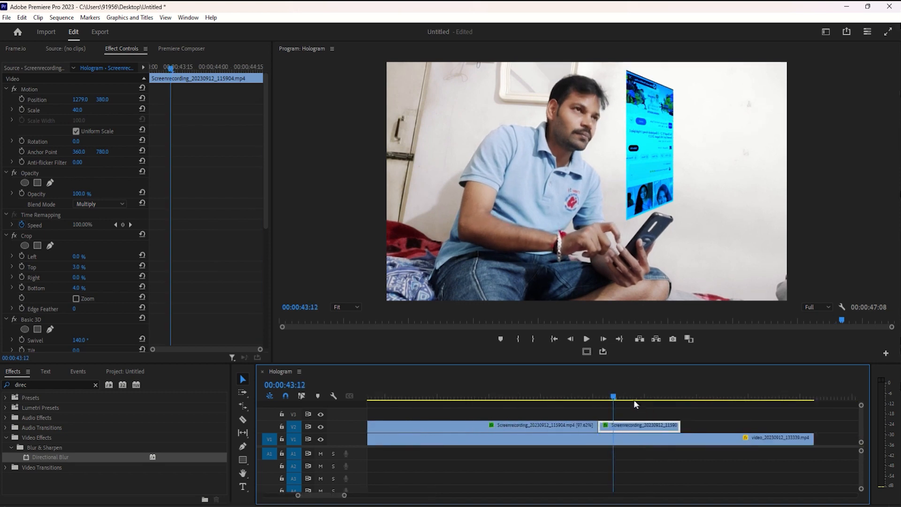
drag(627, 401, 659, 400)
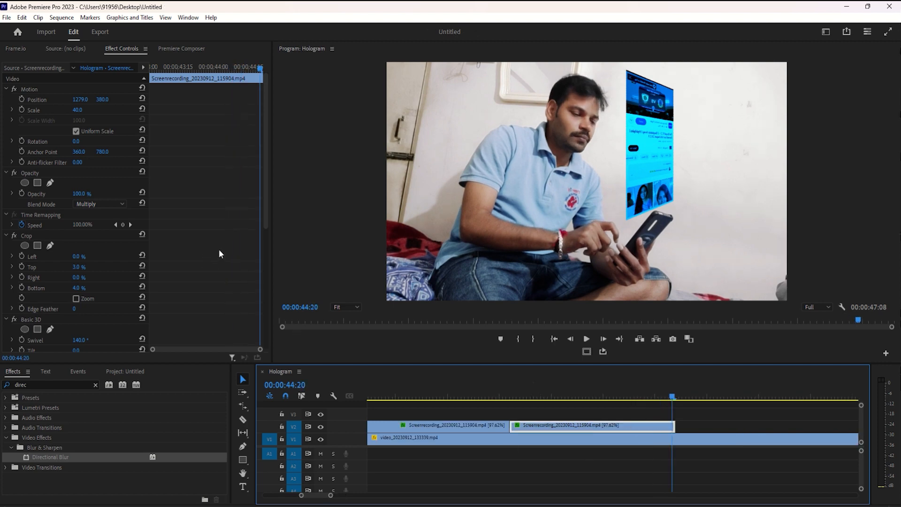
click(21, 99)
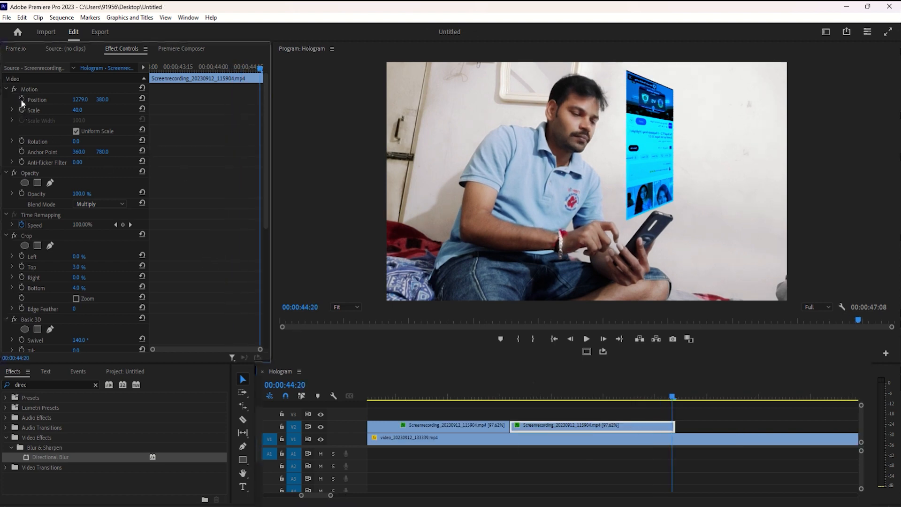
click(22, 109)
click(19, 193)
- Add Position, Scale and Opacity keyframes at about 00:00:44:09 on the last Screenrecording piece
key(Left)
key(Left)
key(Left)
key(Left)
key(Left)
key(Left)
key(Left)
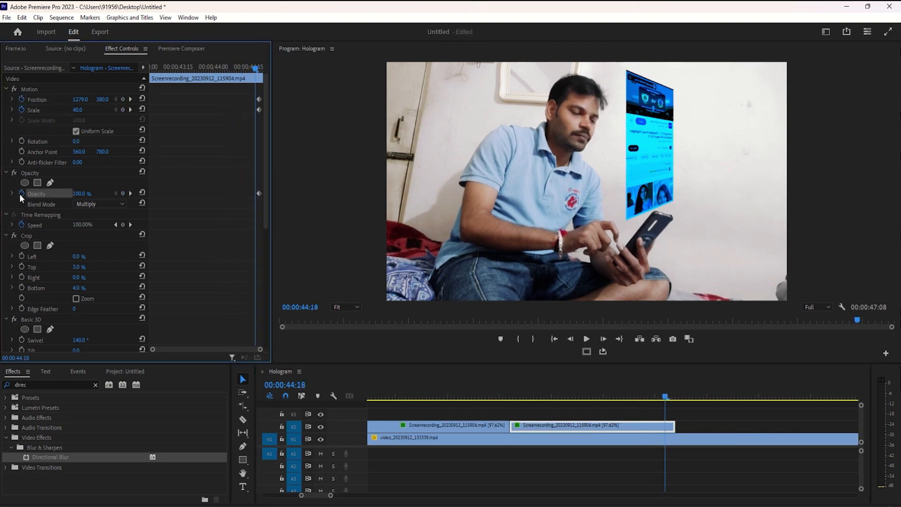
click(123, 99)
click(123, 109)
click(123, 193)
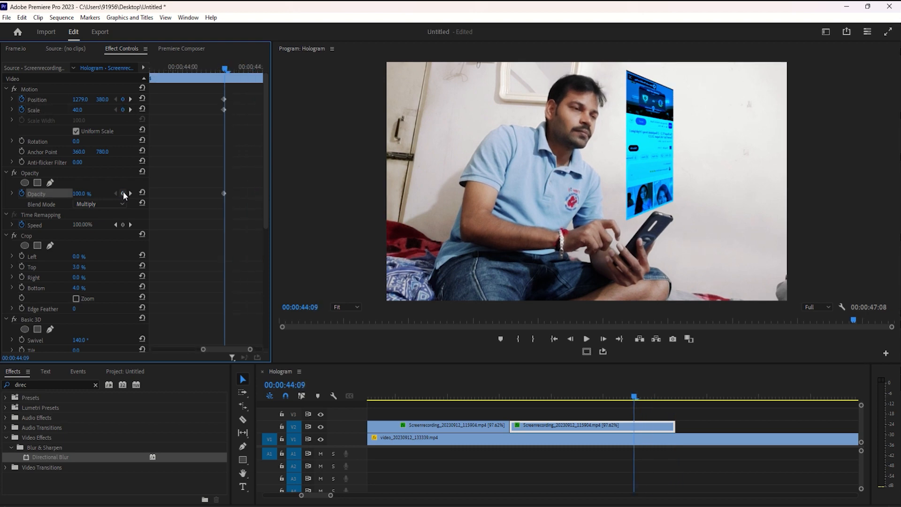
- At the last piece's final keyframes, lower the hologram to a vertical Position of about 774 and set Scale to 0
click(130, 99)
click(79, 110)
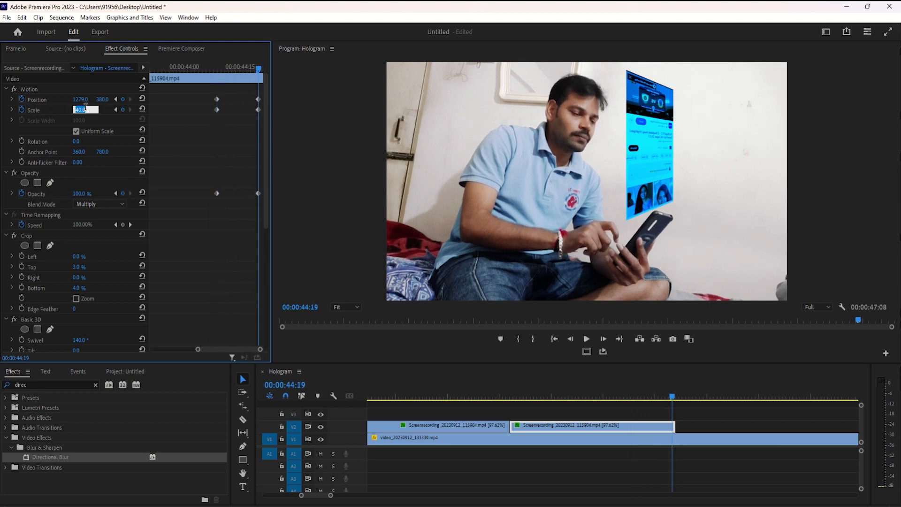
text(5)
key(Return)
drag(103, 100, 288, 99)
click(79, 110)
text(0)
key(Return)
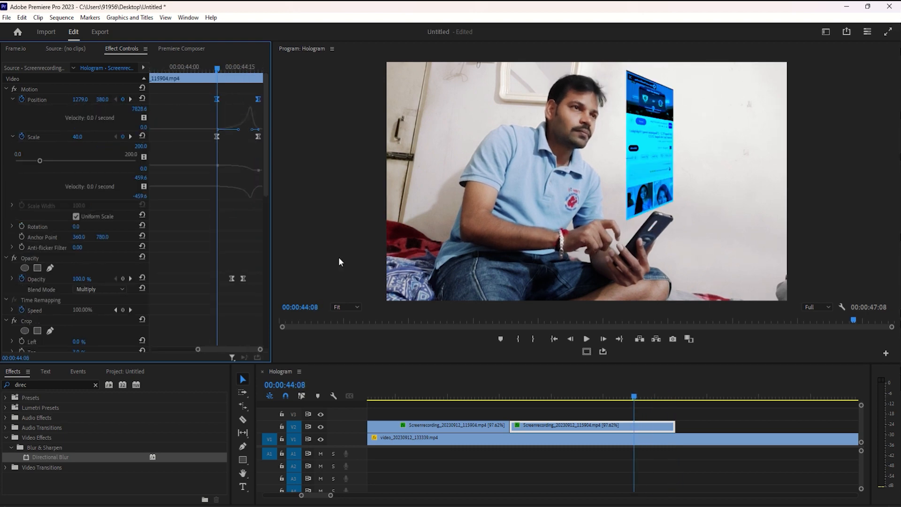
- Check the hologram's closing animation and move the last Opacity keyframe to 00:00:44:19
click(519, 389)
key(space)
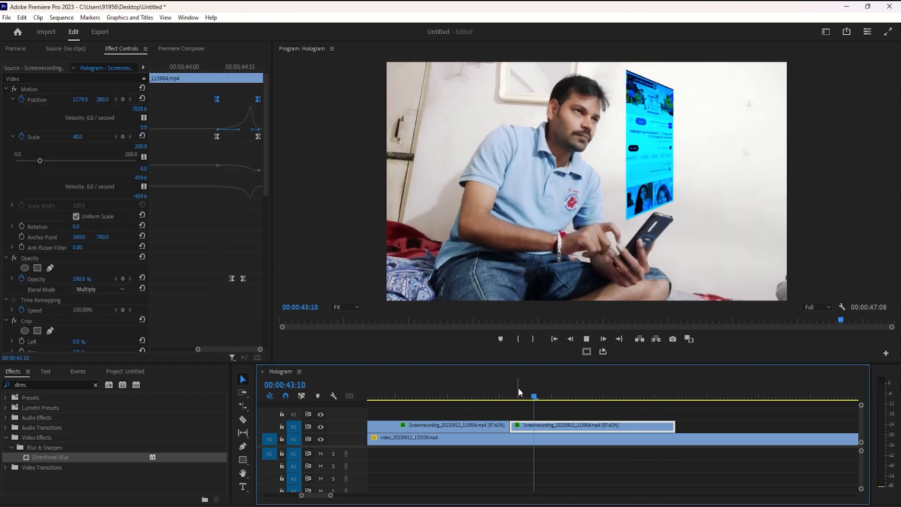
drag(510, 389, 669, 390)
click(130, 136)
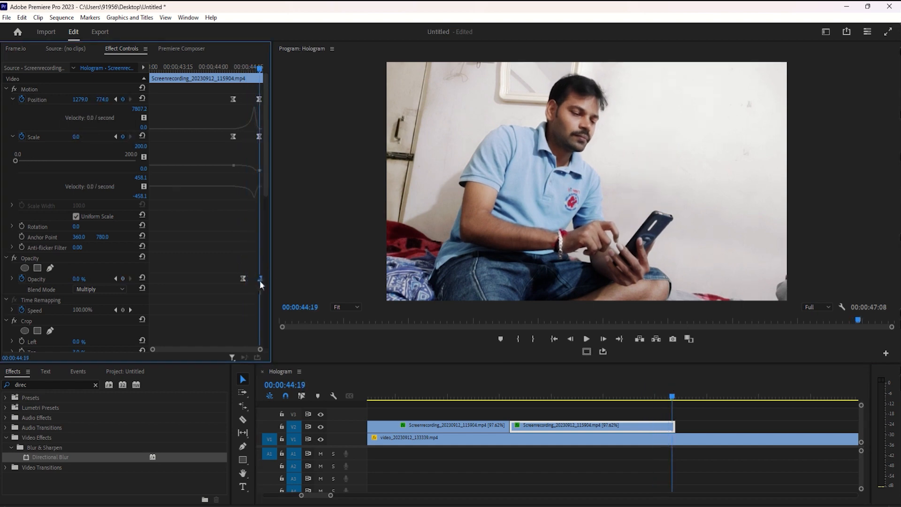
- Play back the hologram's disappearance in the last Screenrecording piece
drag(657, 396, 584, 392)
key(minus)
key(minus)
key(space)
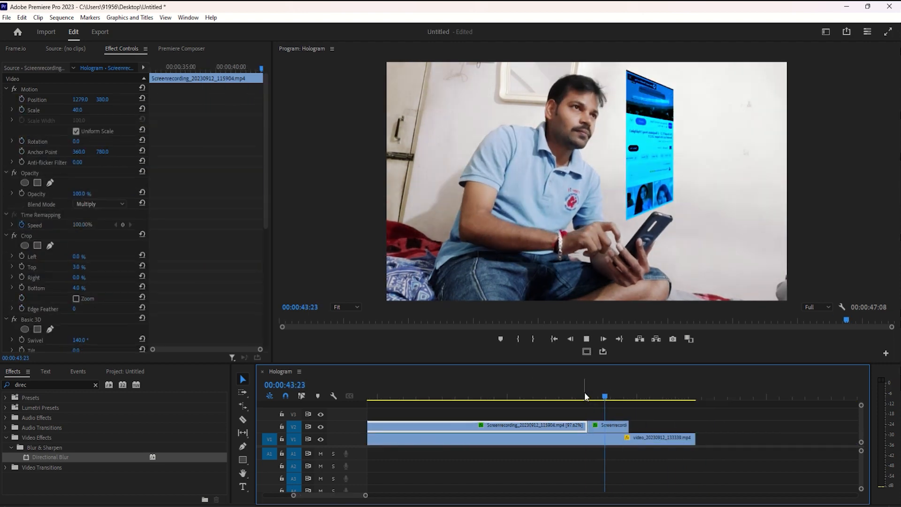
click(564, 392)
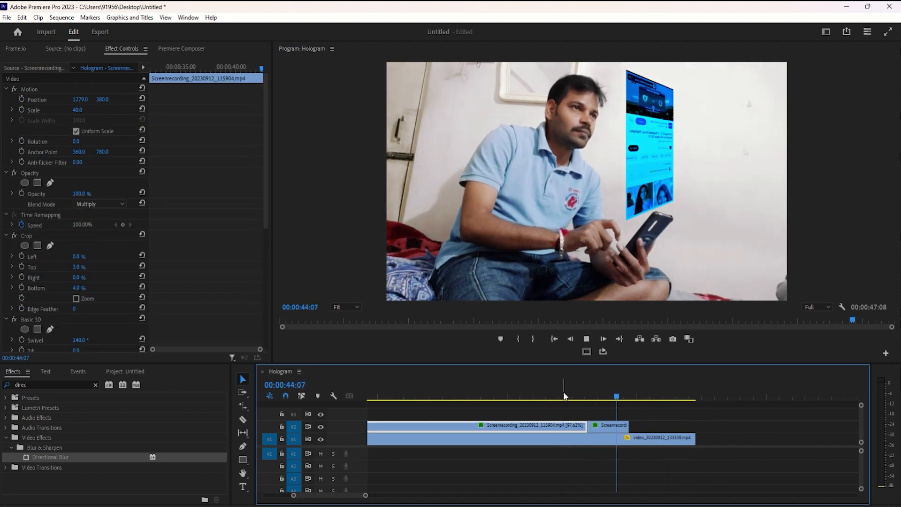
key(space)
- Rate-stretch the start of the first Screenrecording piece back to 00:00:01:28
key(minus)
click(388, 396)
key(equal)
key(equal)
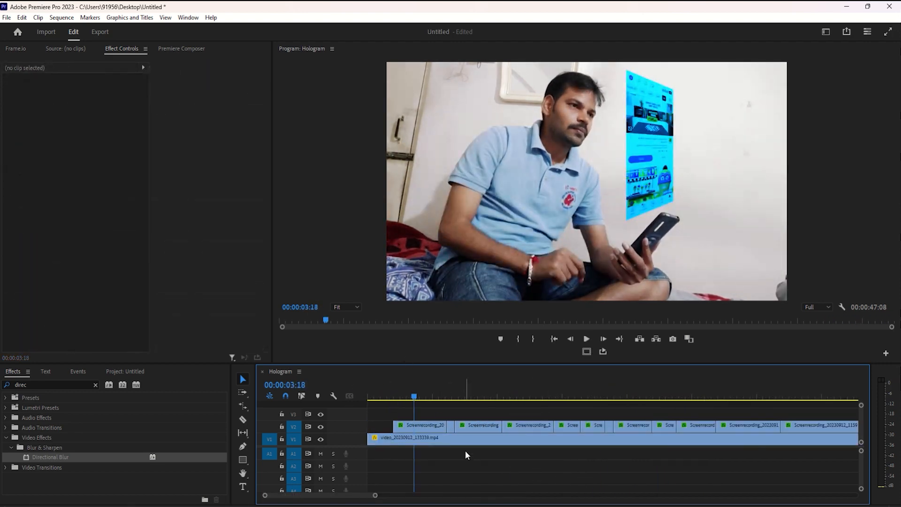
drag(504, 397, 470, 399)
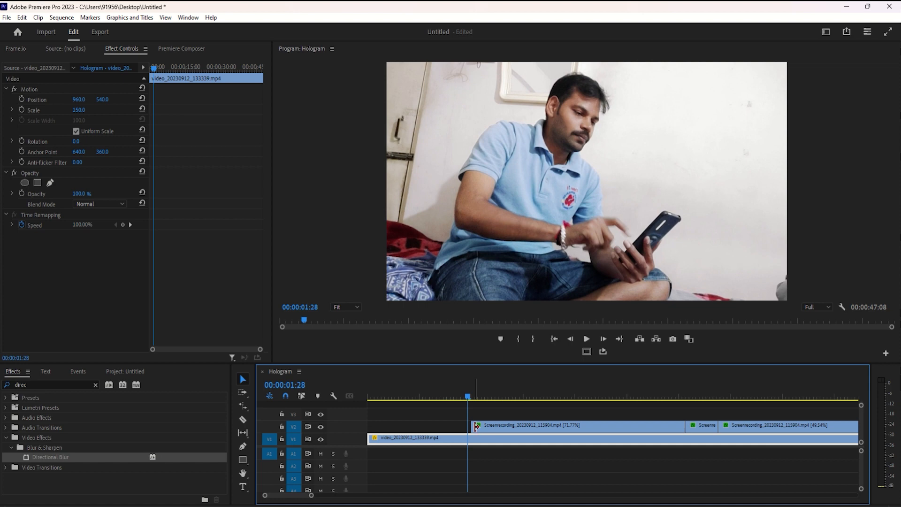
click(475, 426)
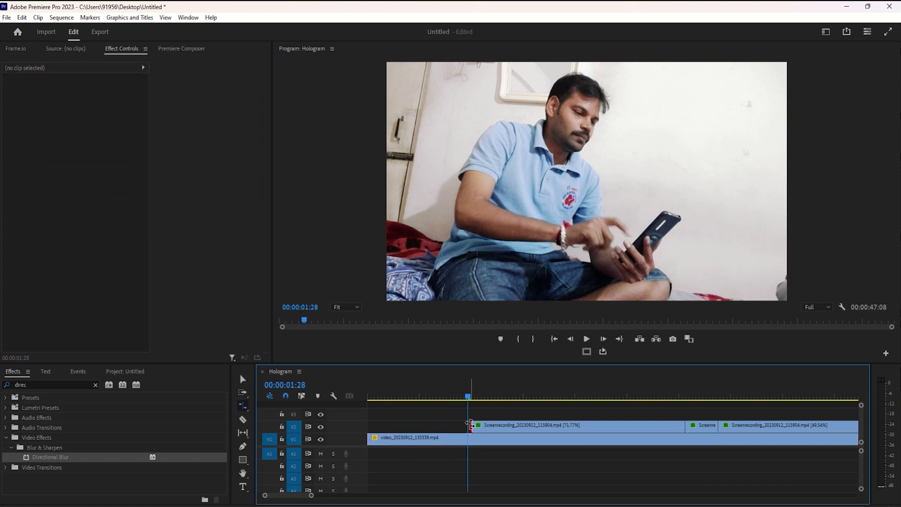
drag(465, 425, 468, 426)
key(v)
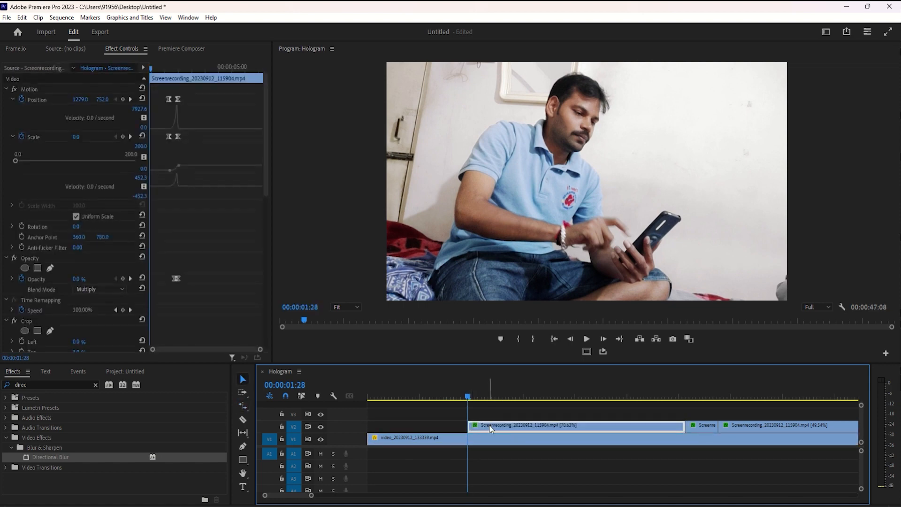
- Shift the first piece's Position, Scale and Opacity keyframes earlier to start at about 00:00:02:03, and scrub to 00:00:02:13
key(=)
drag(212, 96, 162, 286)
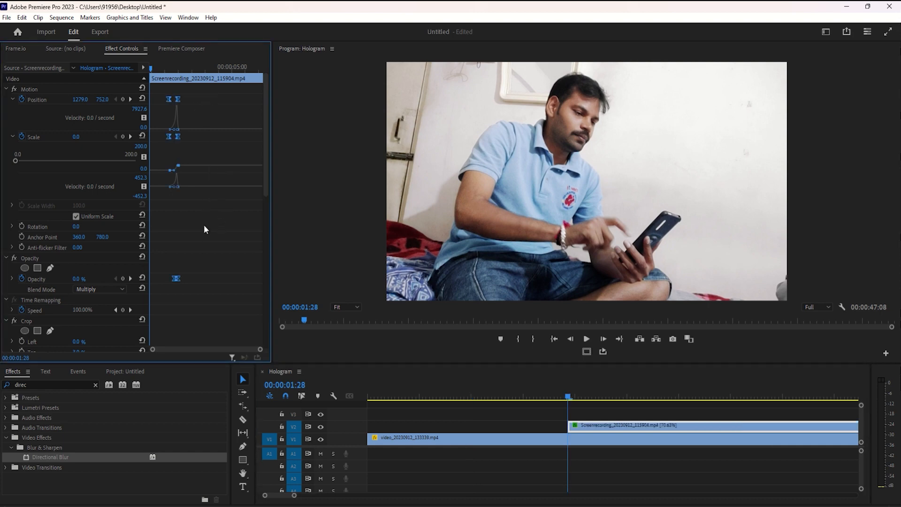
key(=)
key(=)
key(Right)
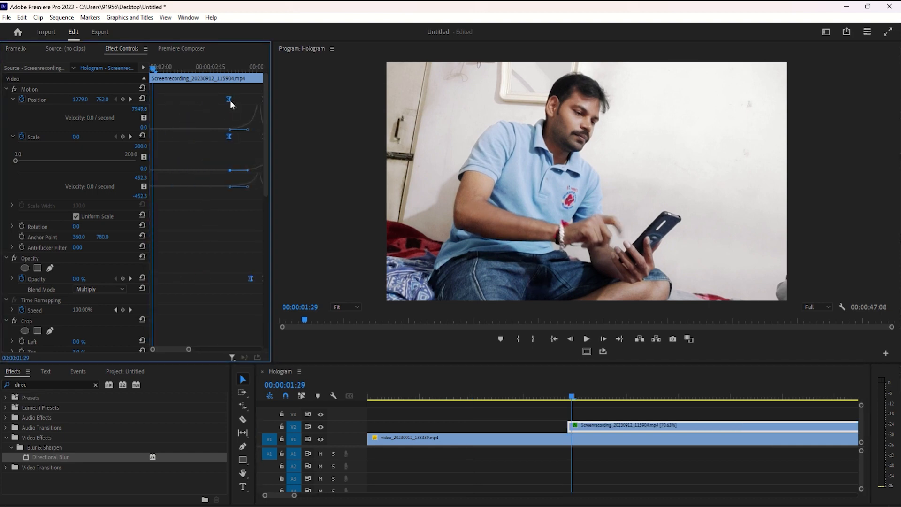
key(Right)
key(Right)
key(Right)
key(Right)
drag(230, 100, 169, 107)
drag(513, 397, 620, 397)
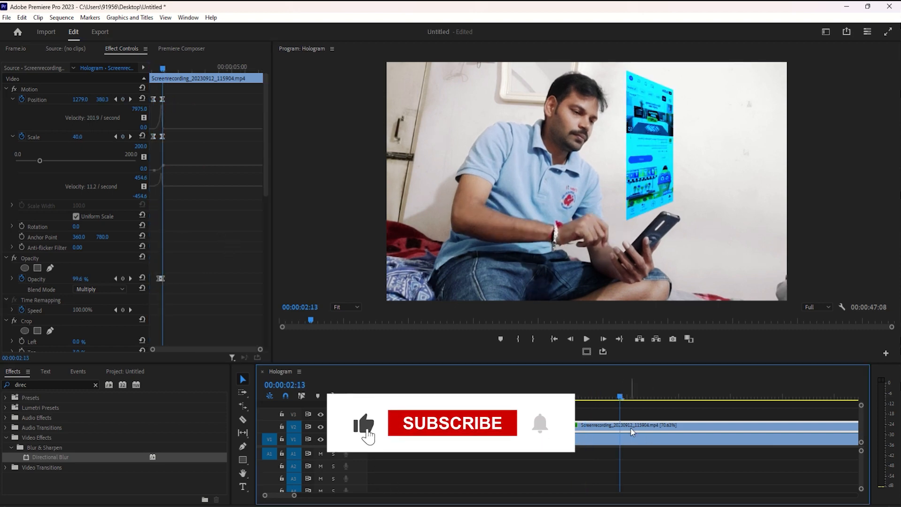
- Find the Alpha Glow effect and apply it to the first Screenrecording piece
click(95, 385)
text(g)
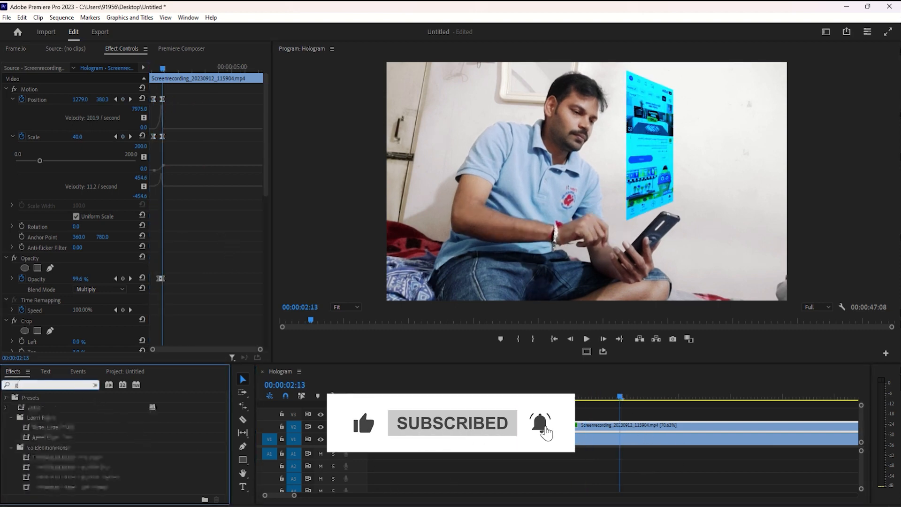
text(low)
drag(45, 477, 699, 438)
scroll(183, 267, down, 10)
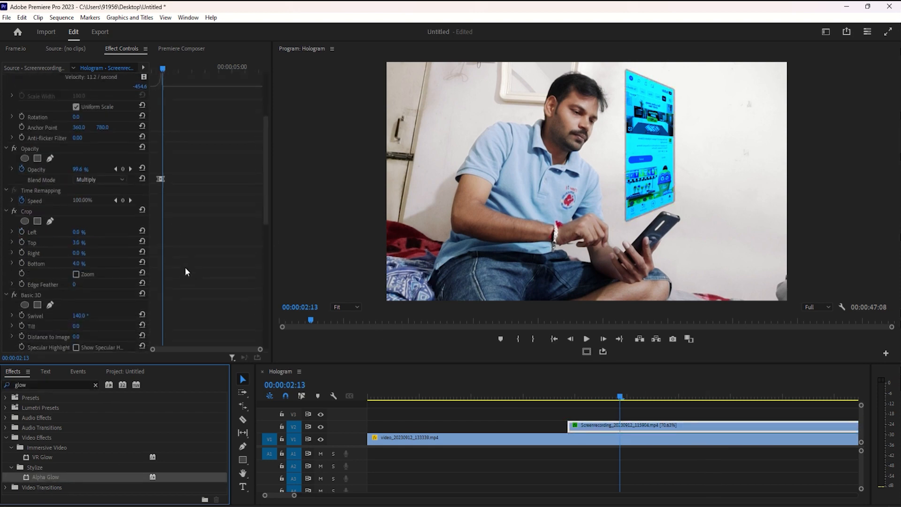
scroll(185, 269, down, 10)
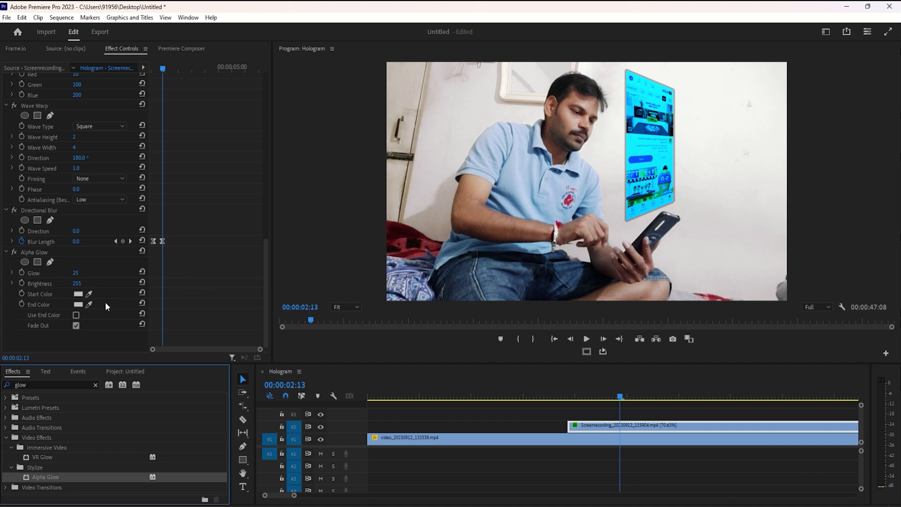
- Set the Alpha Glow's start and end colours to blue and its Glow value to 40
click(79, 294)
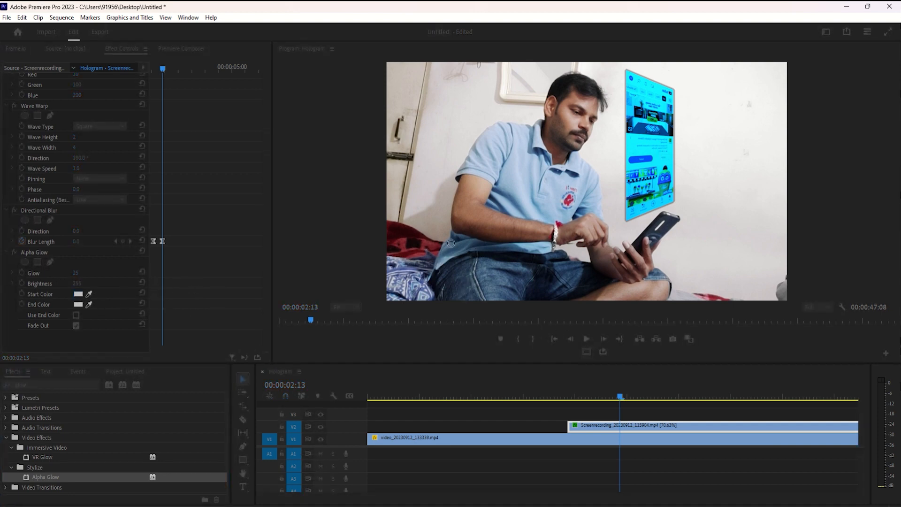
click(480, 237)
click(88, 304)
click(78, 293)
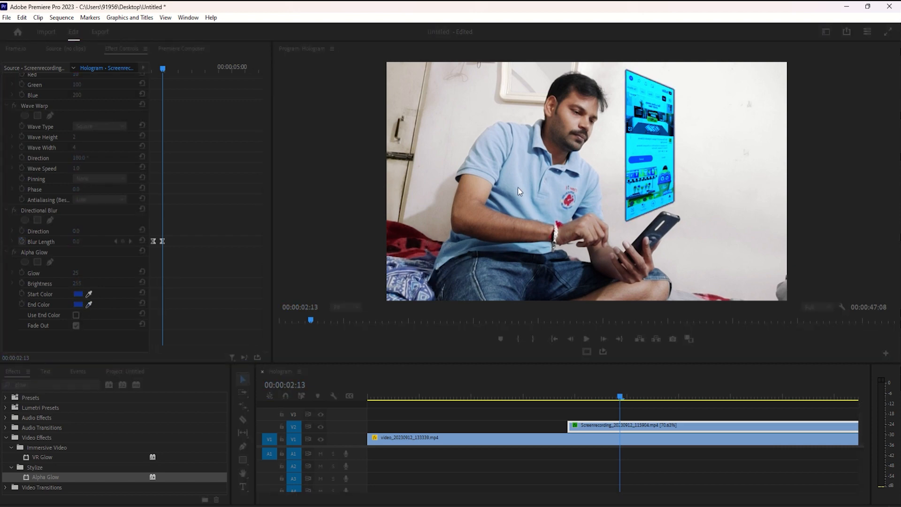
click(81, 273)
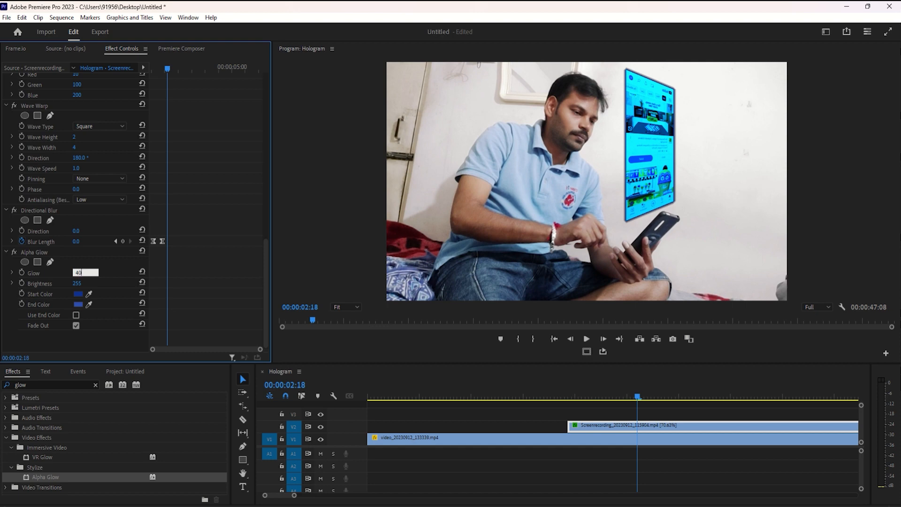
key(Return)
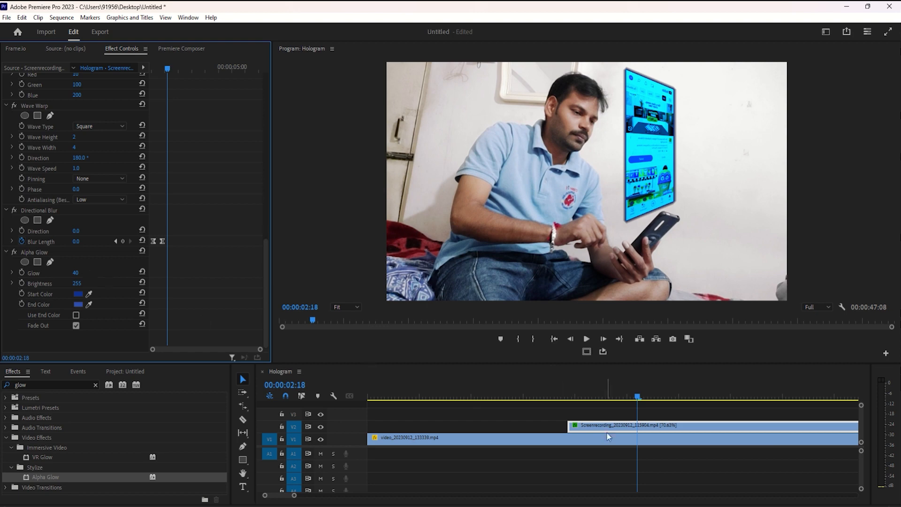
- Scrub through the first Screenrecording piece to 00:00:04:15 to check the blue glow around the hologram
click(657, 412)
key(minus)
key(minus)
click(485, 425)
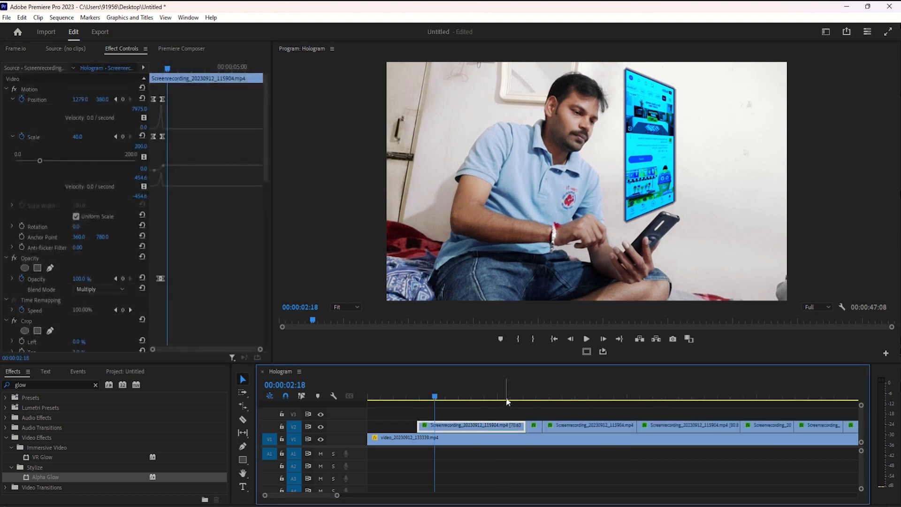
drag(507, 399, 485, 407)
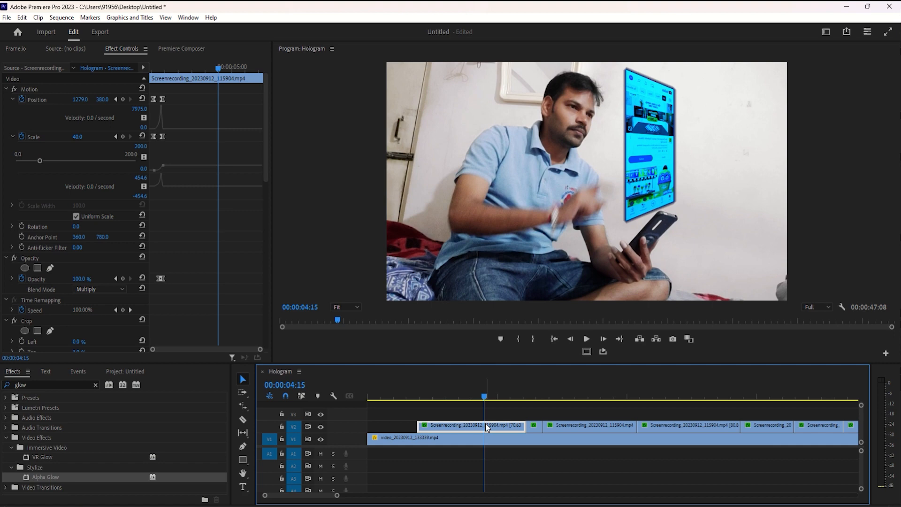
- Shift all the last Screenrecording piece's keyframes earlier so its Position and Scale animation starts at 00:00:43:05
key(minus)
key(minus)
click(641, 390)
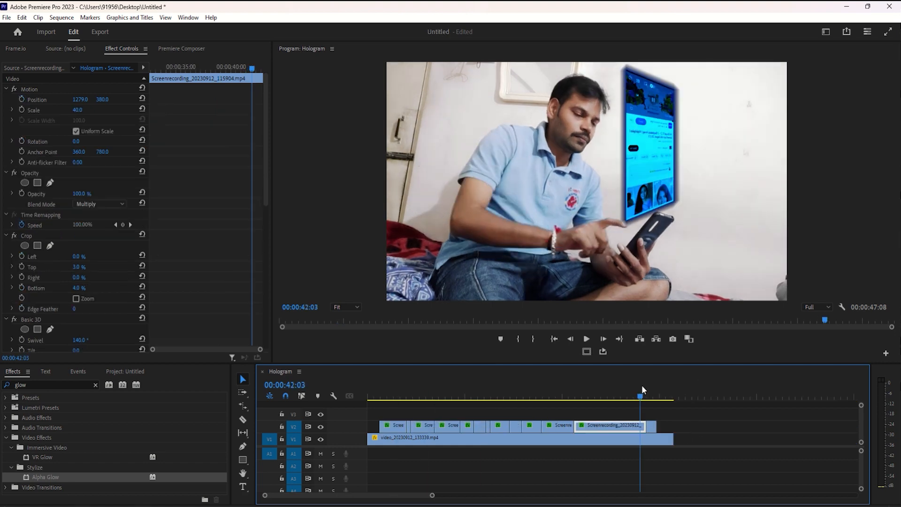
key(equal)
key(equal)
key(equal)
mouse_move(642, 386)
mouse_down()
mouse_move(627, 393)
mouse_move(637, 396)
mouse_up()
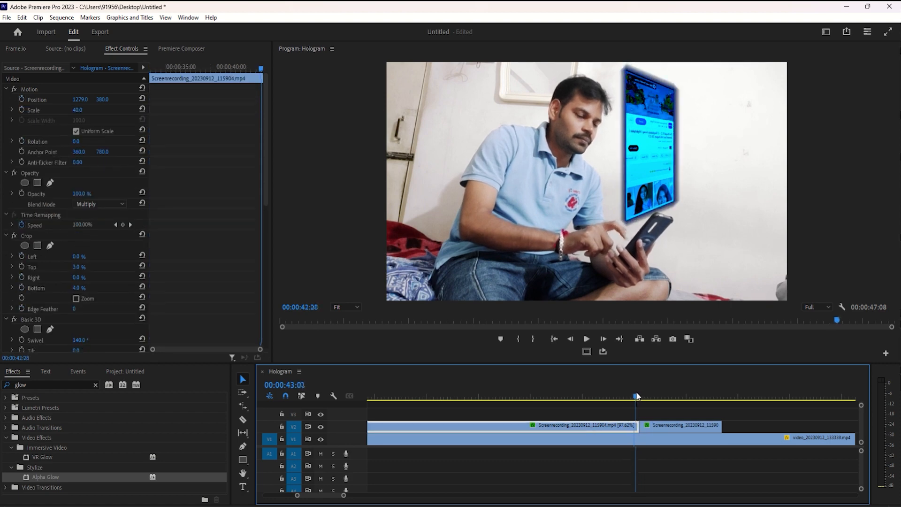
key(Down)
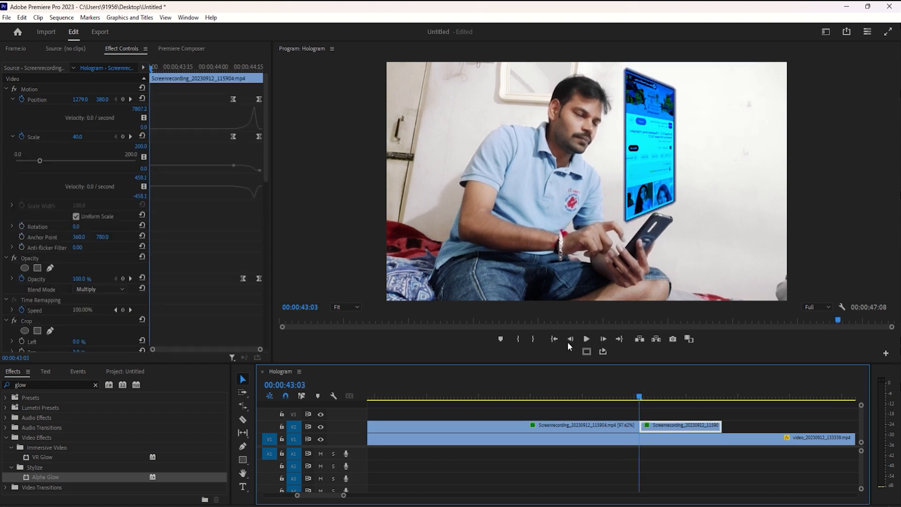
click(198, 90)
key(ctrl+a)
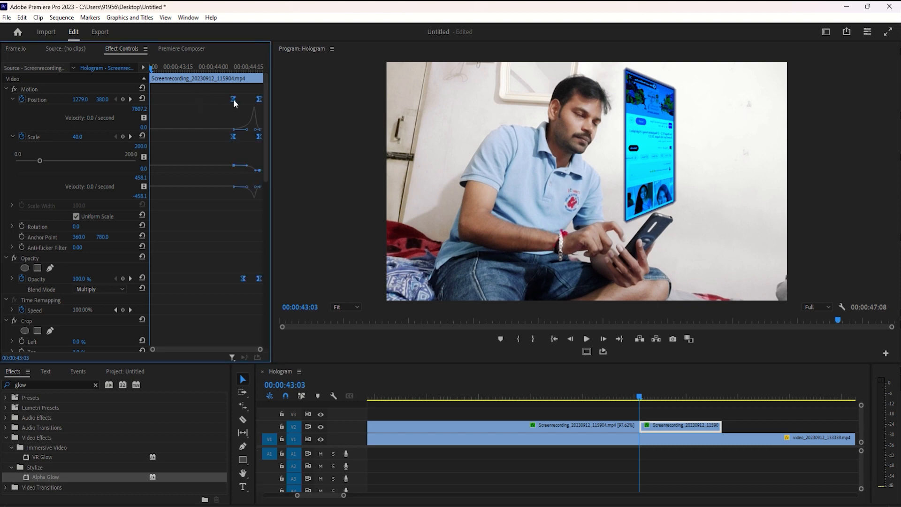
drag(233, 100, 156, 106)
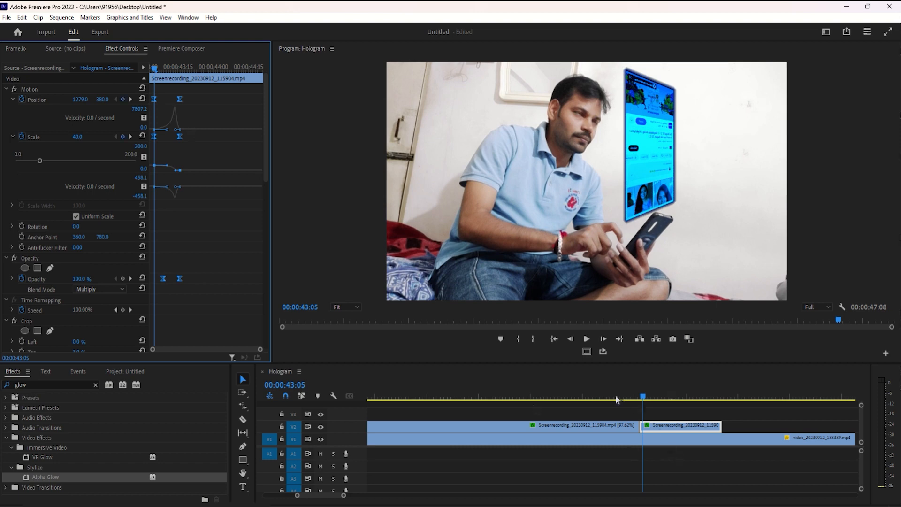
- Play back the hologram's closing animation from about 00:00:42:01, and return to the start of the sequence with no clip selected
click(586, 386)
key(space)
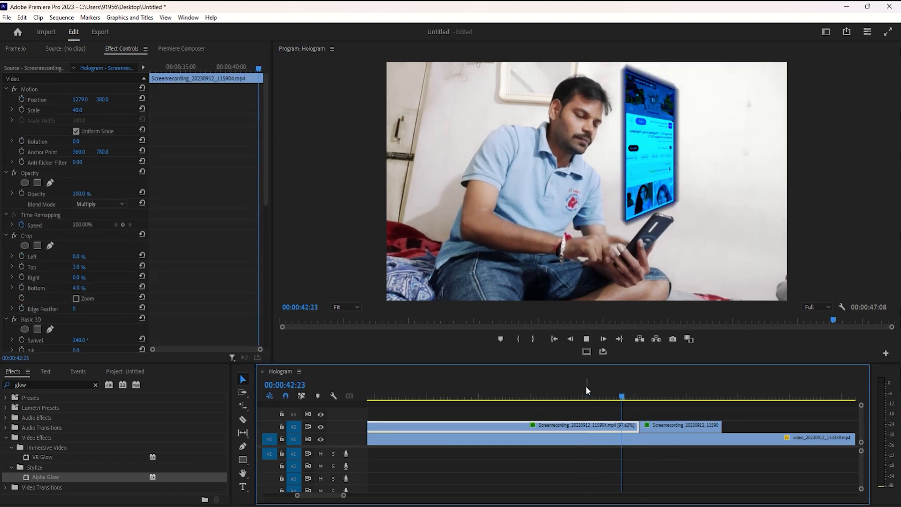
key(space)
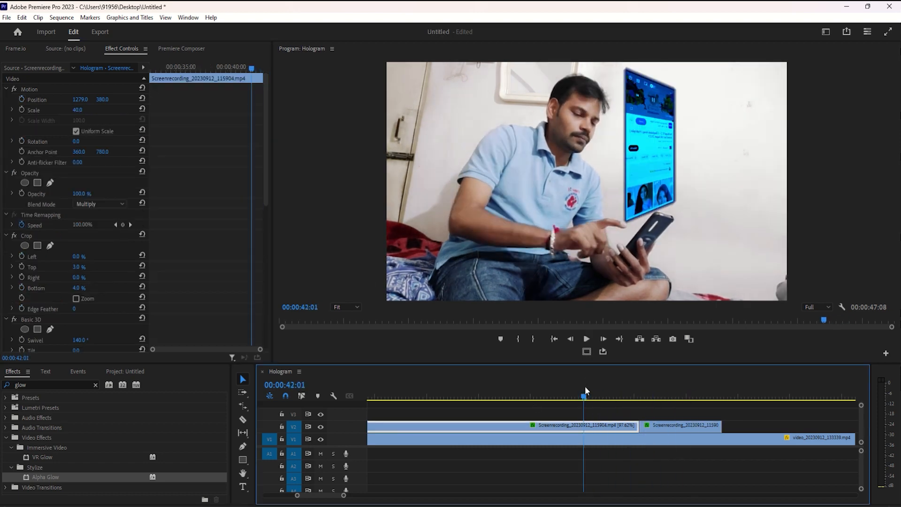
key(space)
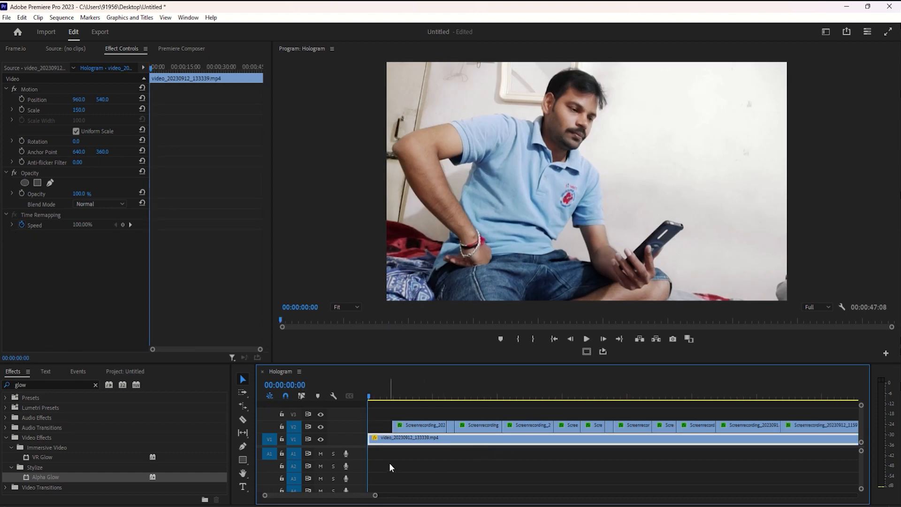
drag(389, 456, 672, 475)
key(minus)
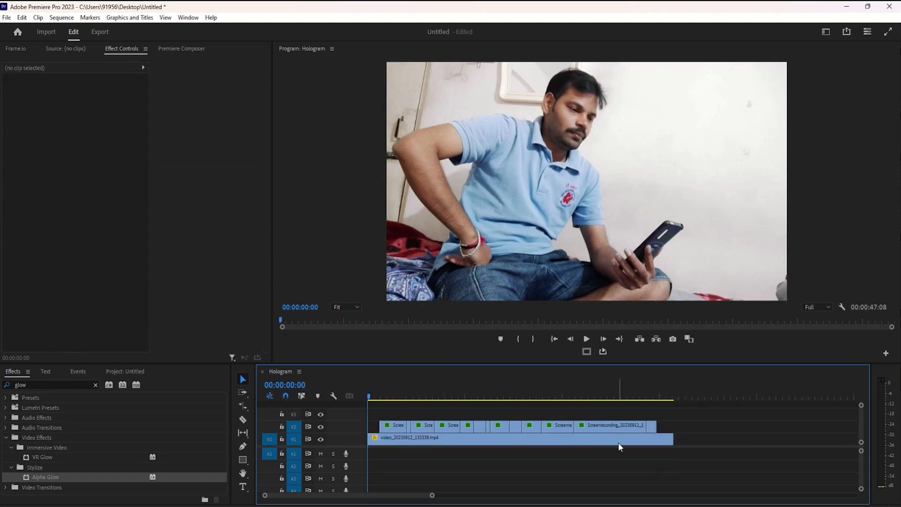